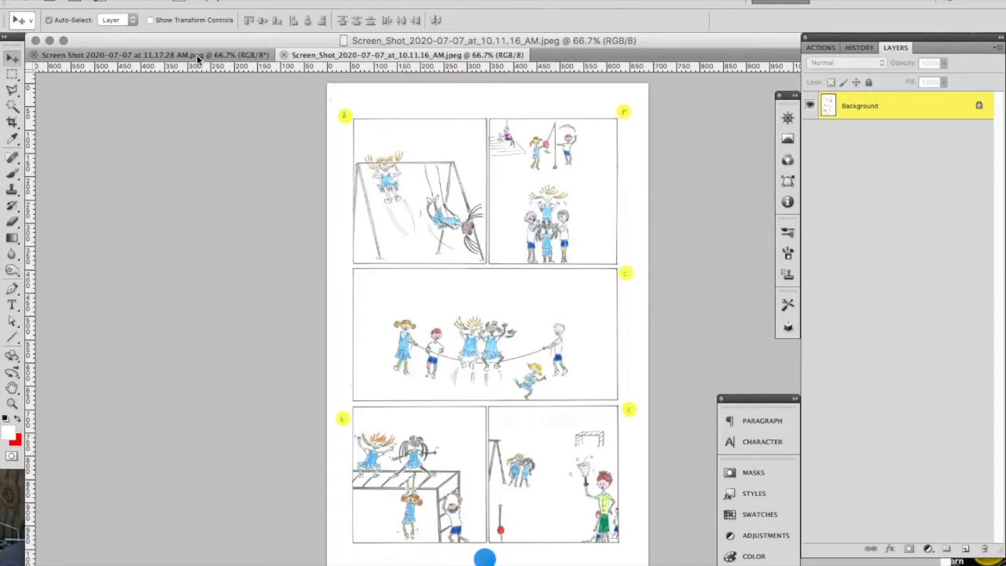
Compare the captioned comic page with the uncaptioned scan, examining the empty caption area in panel A.
{"action": "left_click", "coordinate": [198, 57]}
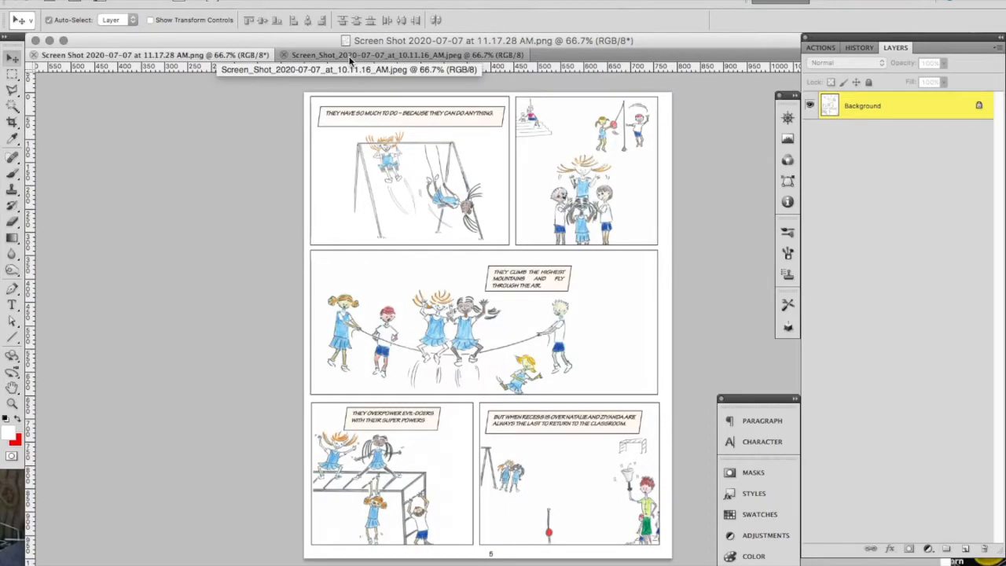
{"action": "left_click", "coordinate": [352, 56]}
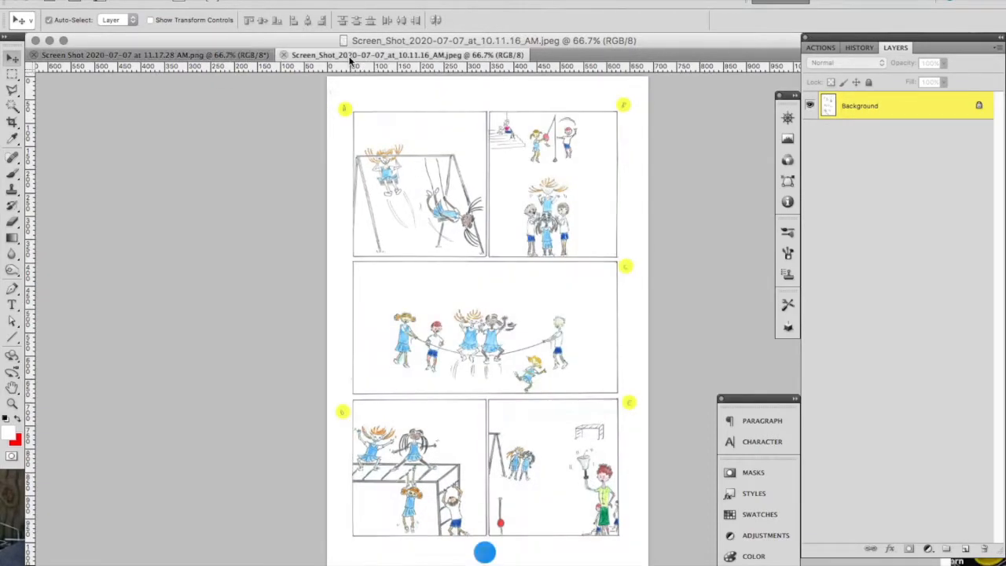
{"action": "key", "text": "super+equal"}
{"action": "key", "text": "super+equal"}
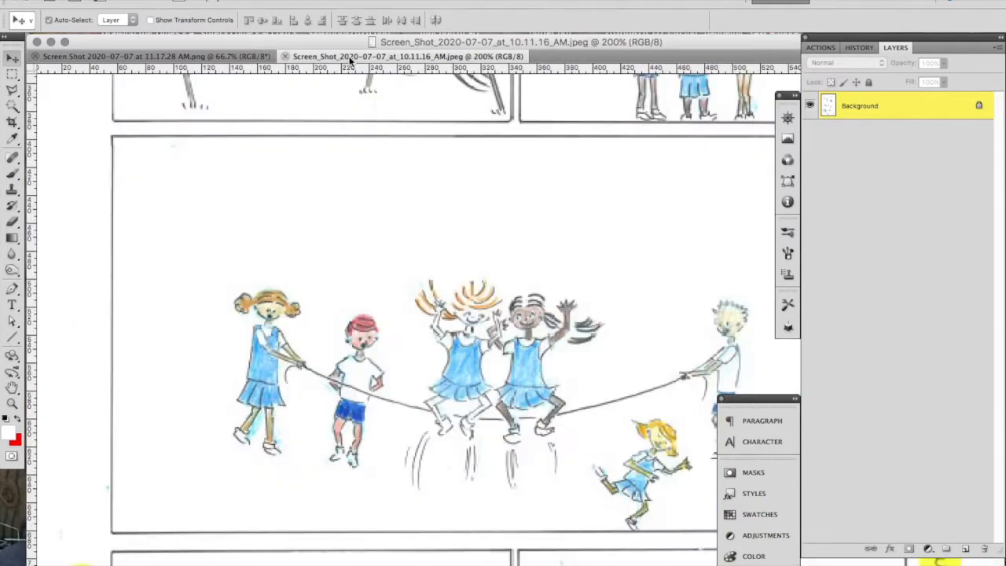
{"action": "scroll", "coordinate": [342, 241], "scroll_direction": "down", "scroll_amount": 5}
{"action": "key", "text": "t"}
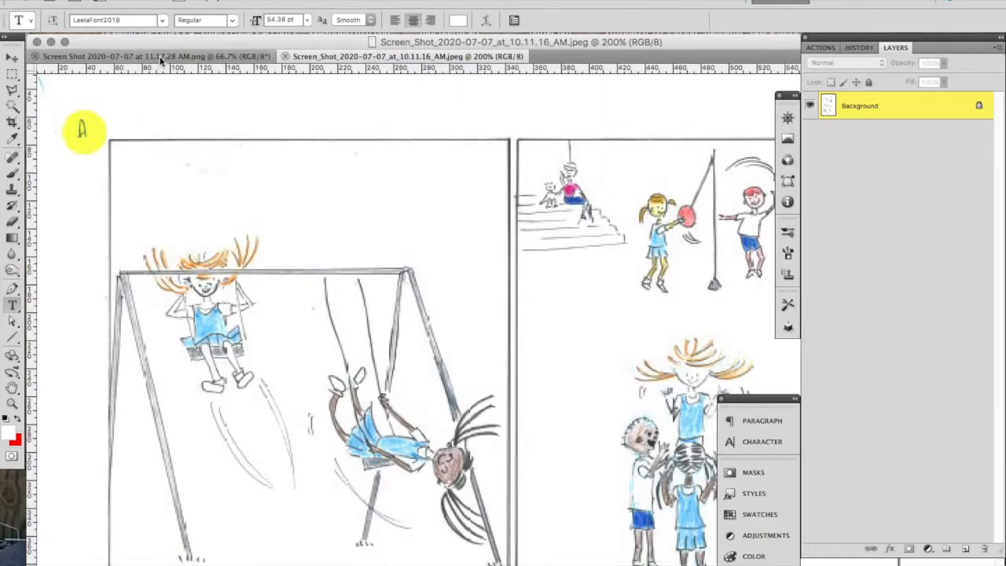
{"action": "left_click", "coordinate": [162, 57]}
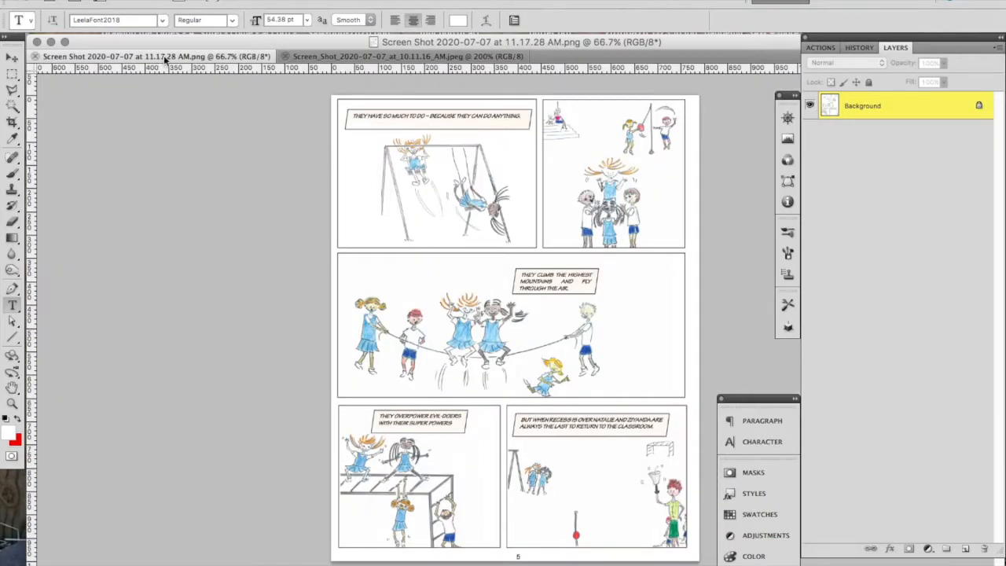
{"action": "left_click", "coordinate": [335, 57]}
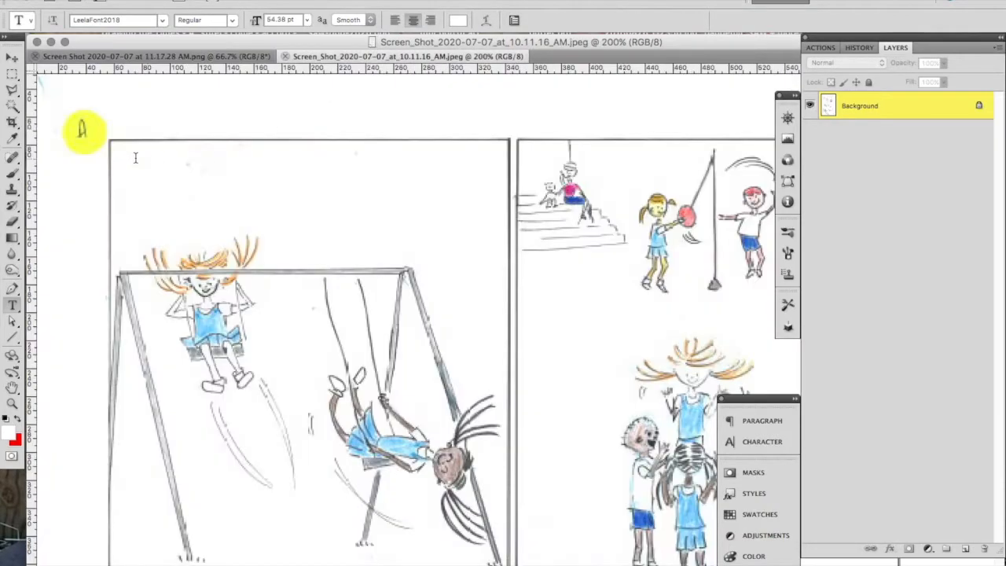
Create a wide caption text box across the top of panel A with black text at 12 pt.
{"action": "left_click_drag", "start_coordinate": [116, 154], "coordinate": [492, 198]}
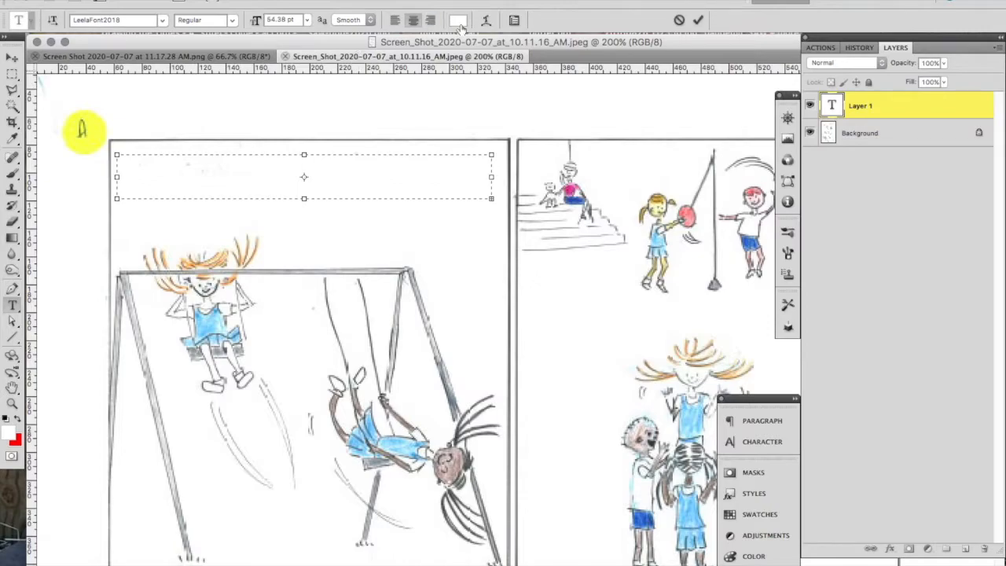
{"action": "left_click", "coordinate": [461, 26]}
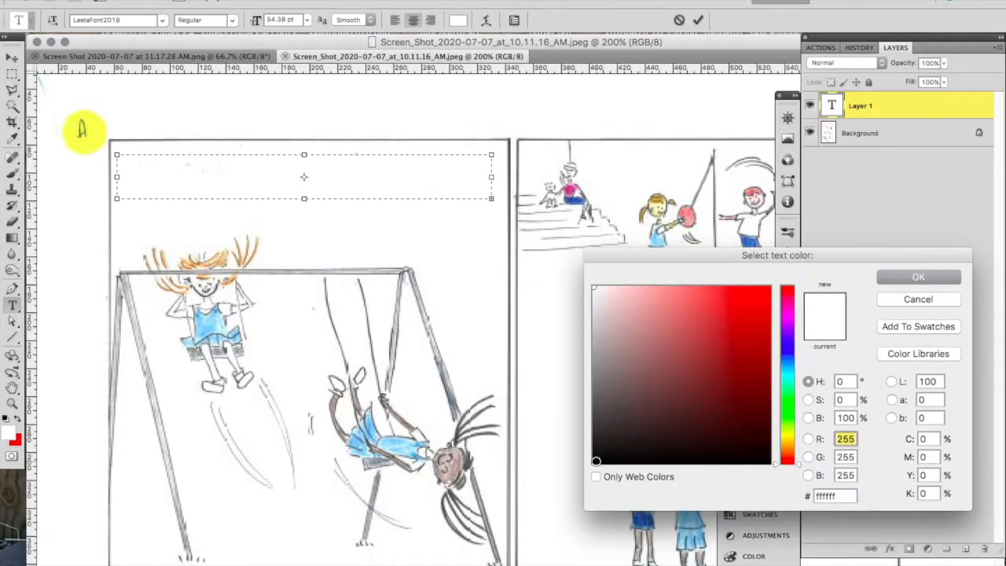
{"action": "left_click", "coordinate": [596, 461]}
{"action": "left_click", "coordinate": [917, 275]}
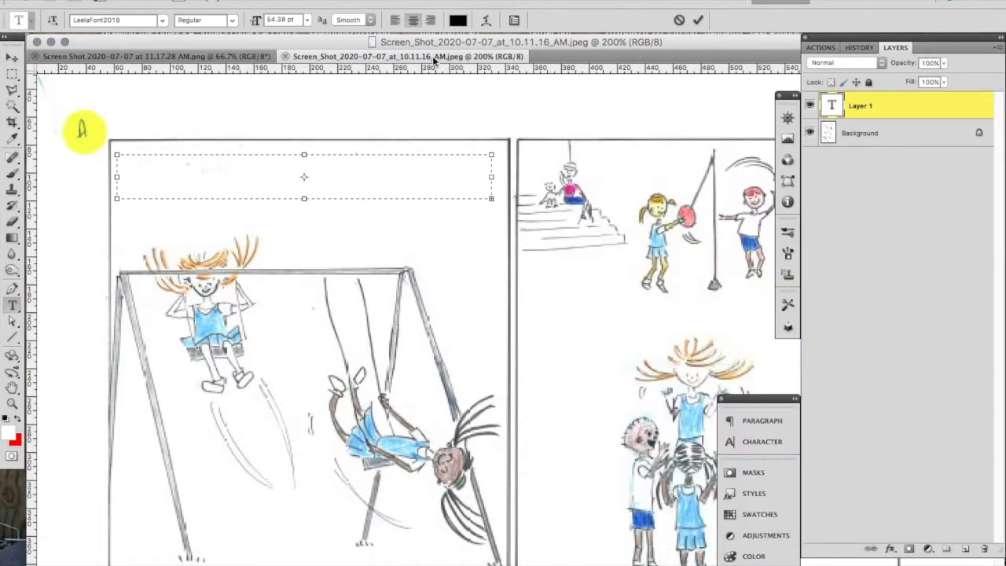
{"action": "left_click", "coordinate": [307, 20]}
{"action": "left_click", "coordinate": [293, 120]}
Enter the caption "They have so much to do. Because they can do anything." in panel A.
{"action": "key", "text": "BackSpace"}
{"action": "type", "text": "They"}
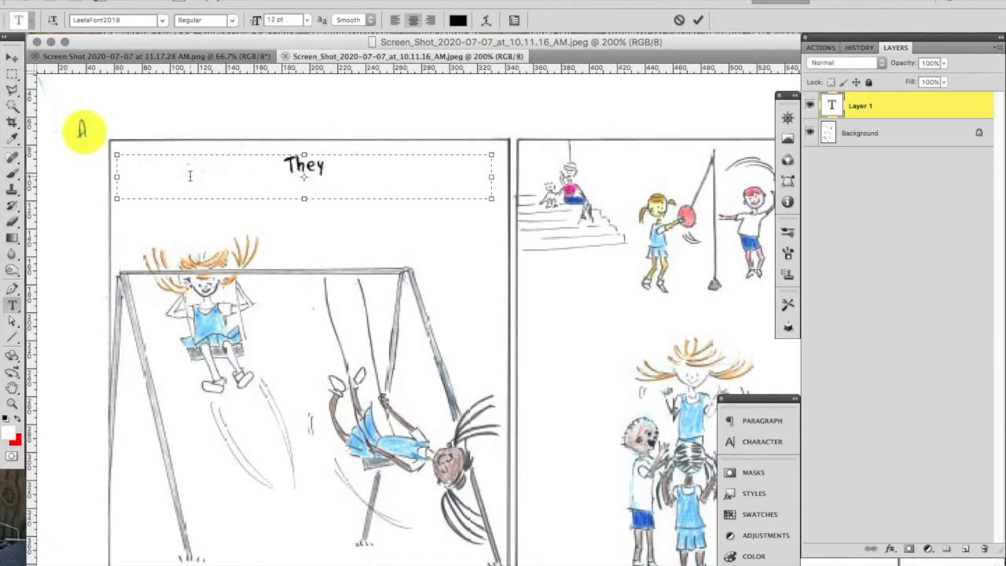
{"action": "type", "text": " have so much "}
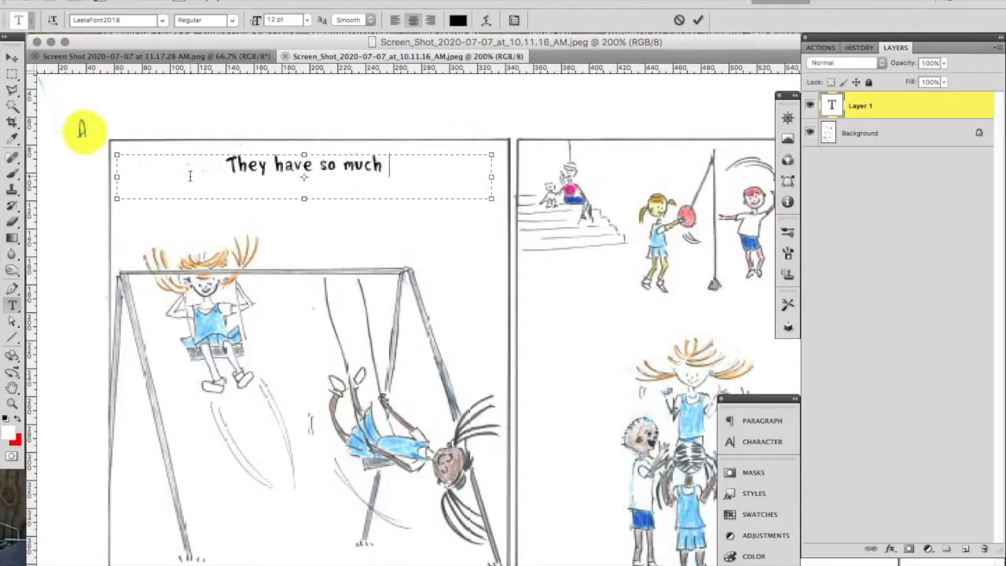
{"action": "type", "text": "to do . Because The"}
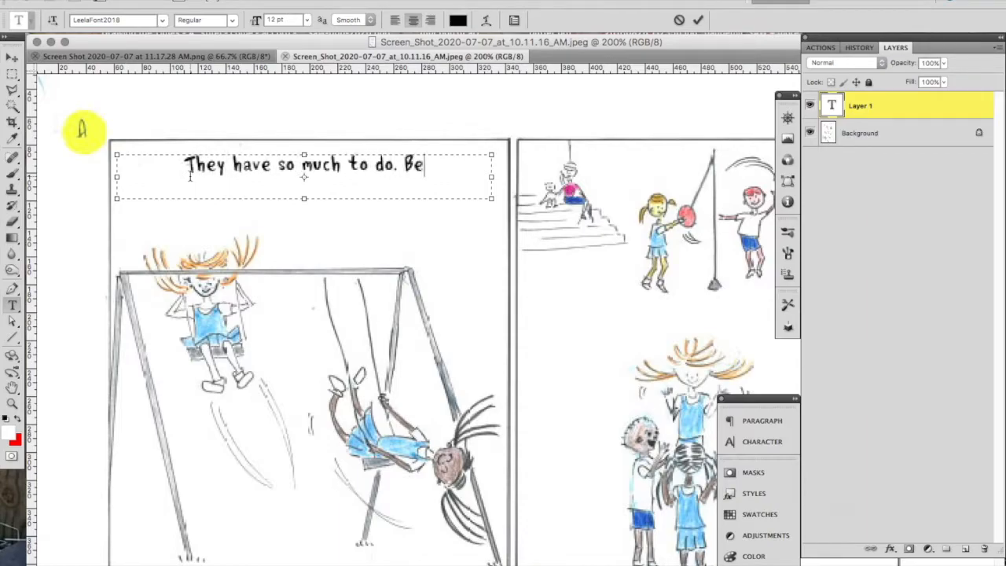
{"action": "key", "text": "BackSpace"}
{"action": "key", "text": "BackSpace"}
{"action": "key", "text": "BackSpace"}
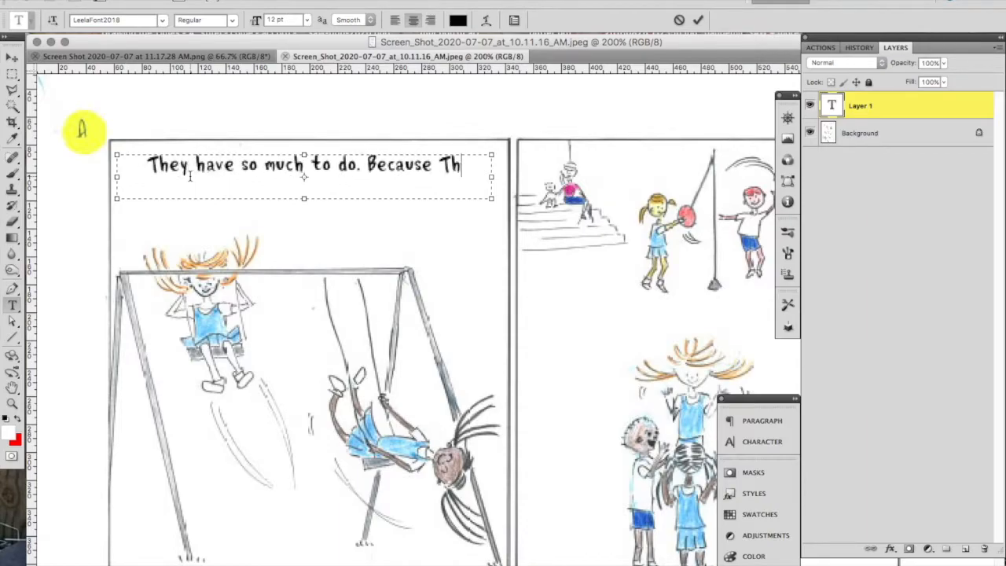
{"action": "type", "text": "they can"}
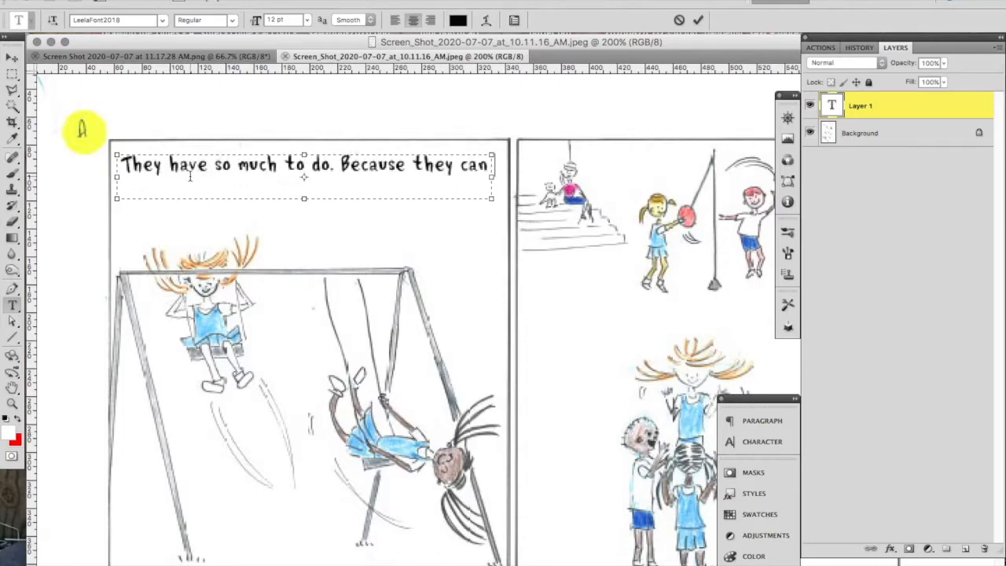
{"action": "type", "text": " do anything."}
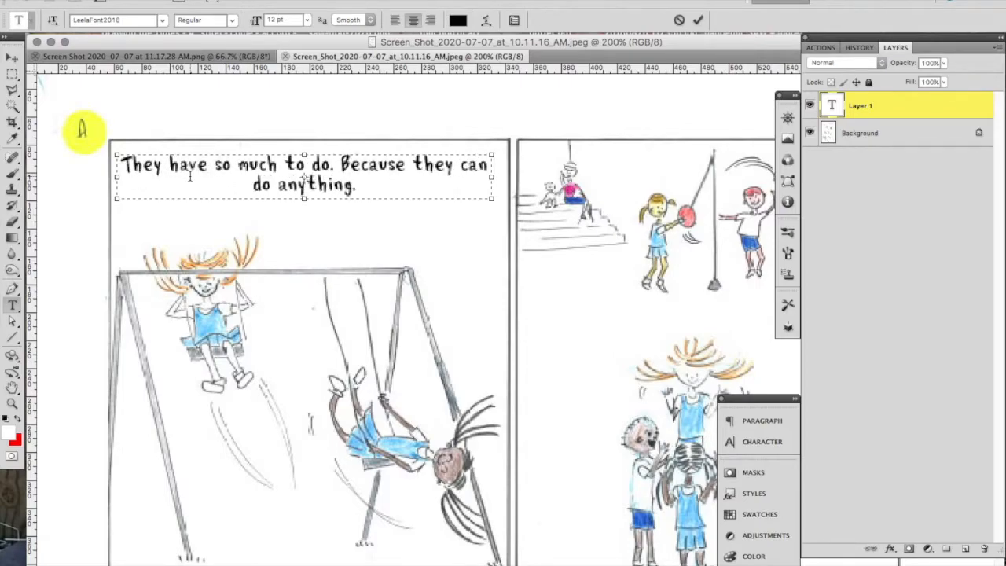
Try the whole caption at 10 pt and 14 pt, and make its text box taller.
{"action": "key", "text": "super+a"}
{"action": "left_click", "coordinate": [307, 22]}
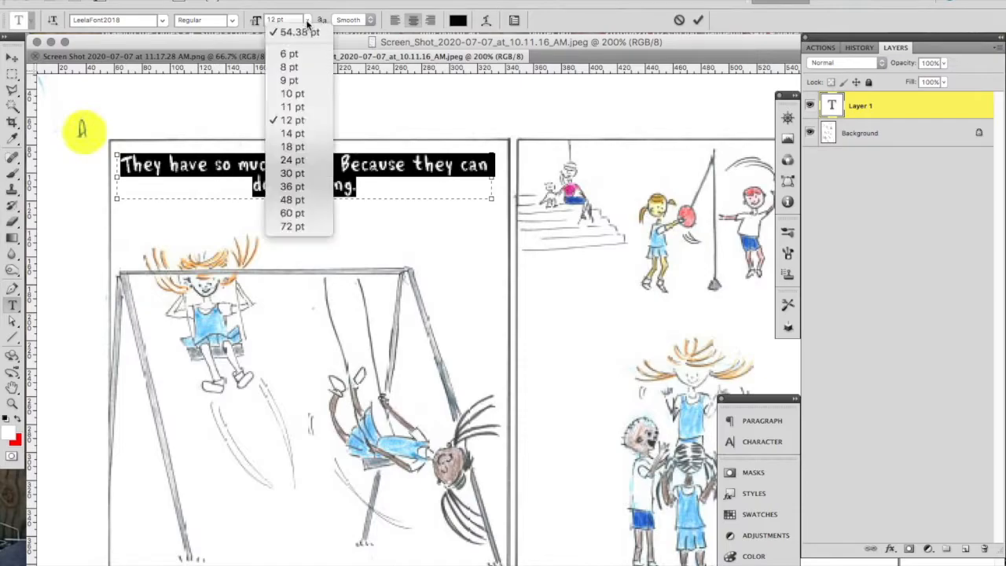
{"action": "left_click", "coordinate": [292, 94]}
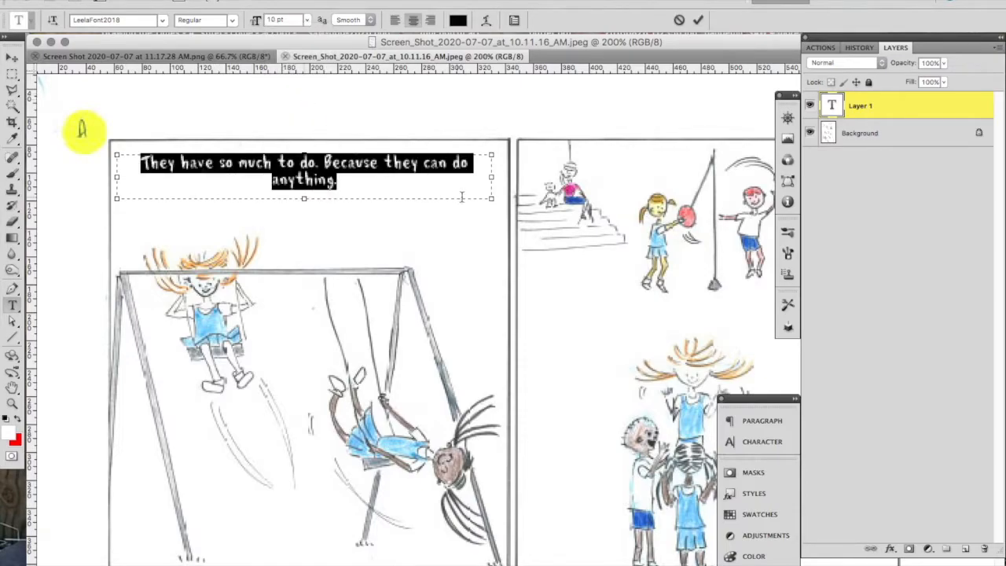
{"action": "left_click_drag", "start_coordinate": [481, 198], "coordinate": [479, 214]}
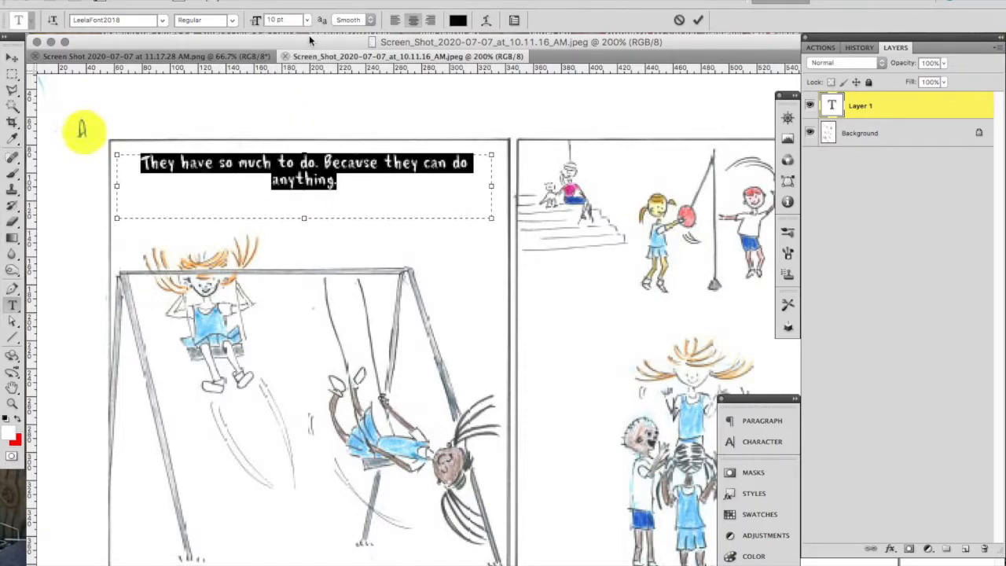
{"action": "left_click", "coordinate": [307, 20]}
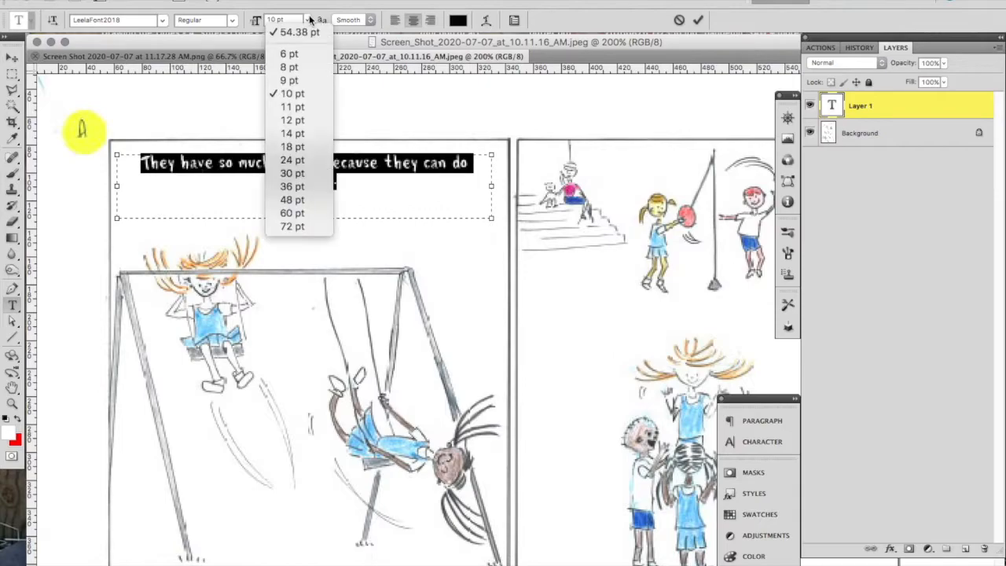
{"action": "left_click", "coordinate": [292, 134]}
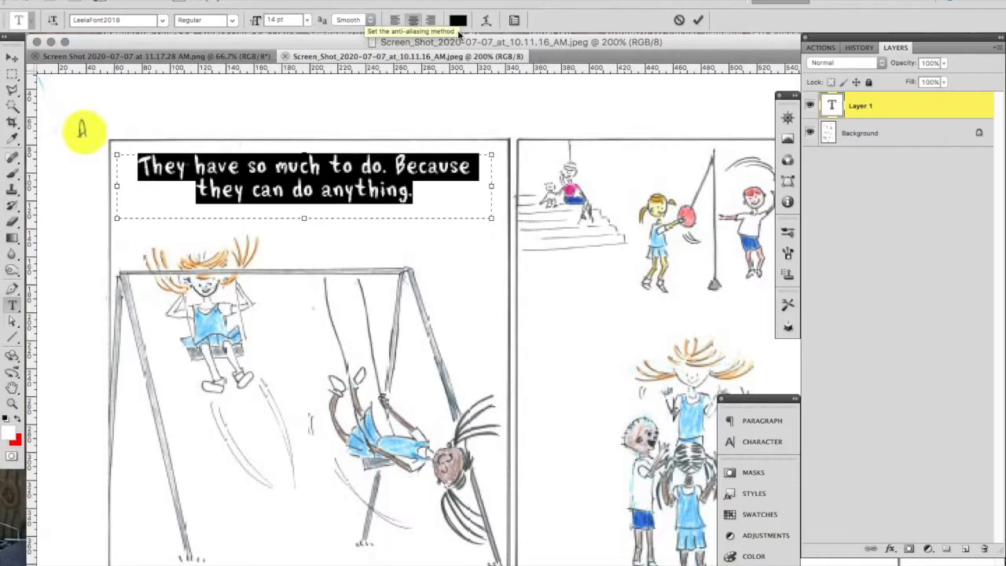
Change the panel A caption to the McCay_balloon font at 12 pt.
{"action": "left_click", "coordinate": [734, 421]}
{"action": "left_click", "coordinate": [734, 441]}
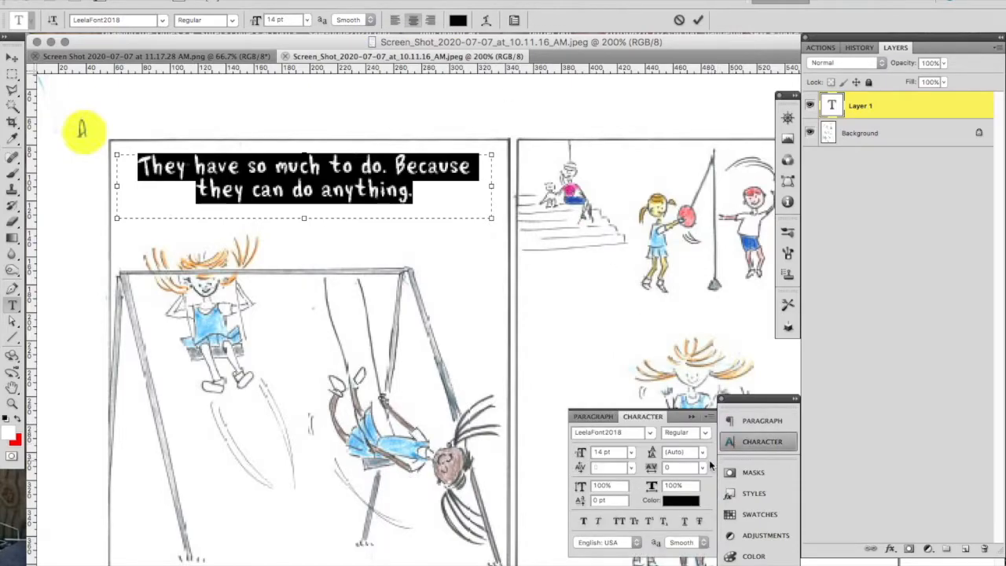
{"action": "left_click", "coordinate": [162, 18]}
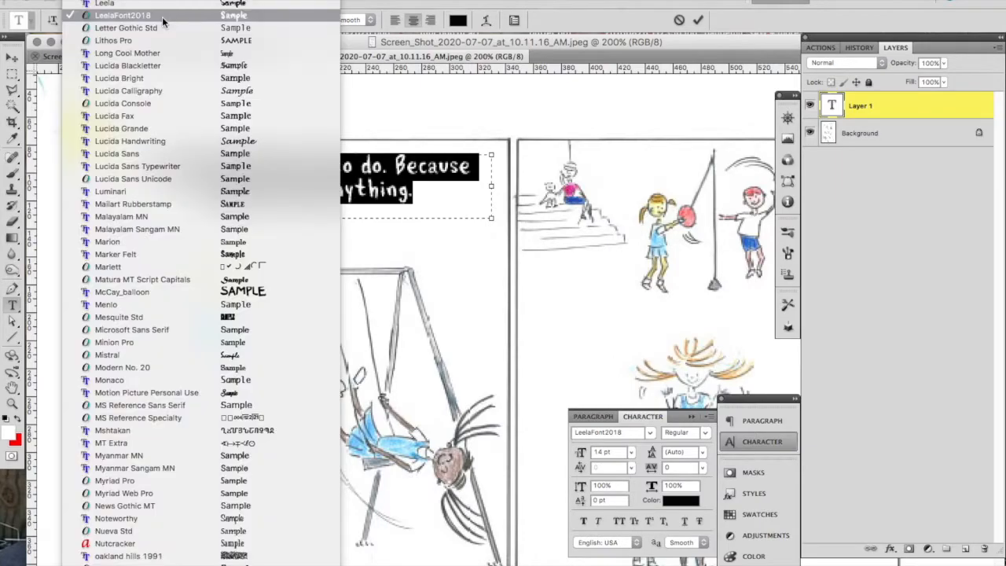
{"action": "left_click", "coordinate": [152, 289]}
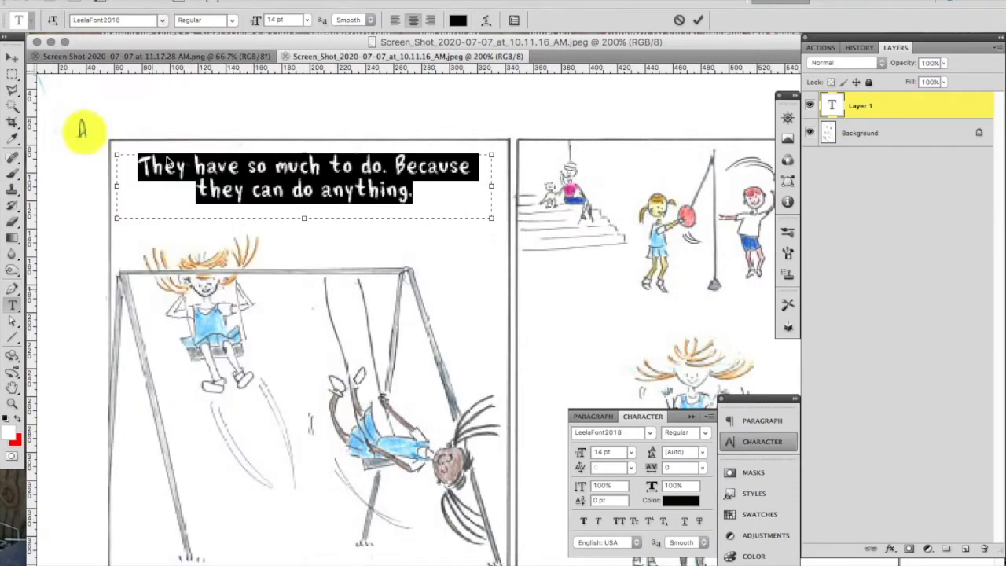
{"action": "left_click", "coordinate": [307, 19]}
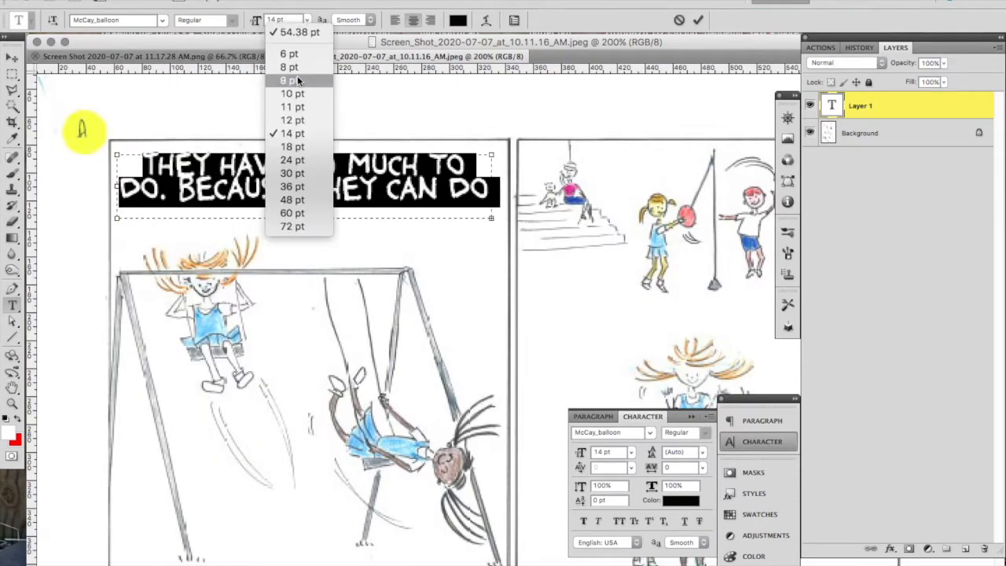
{"action": "left_click", "coordinate": [297, 119]}
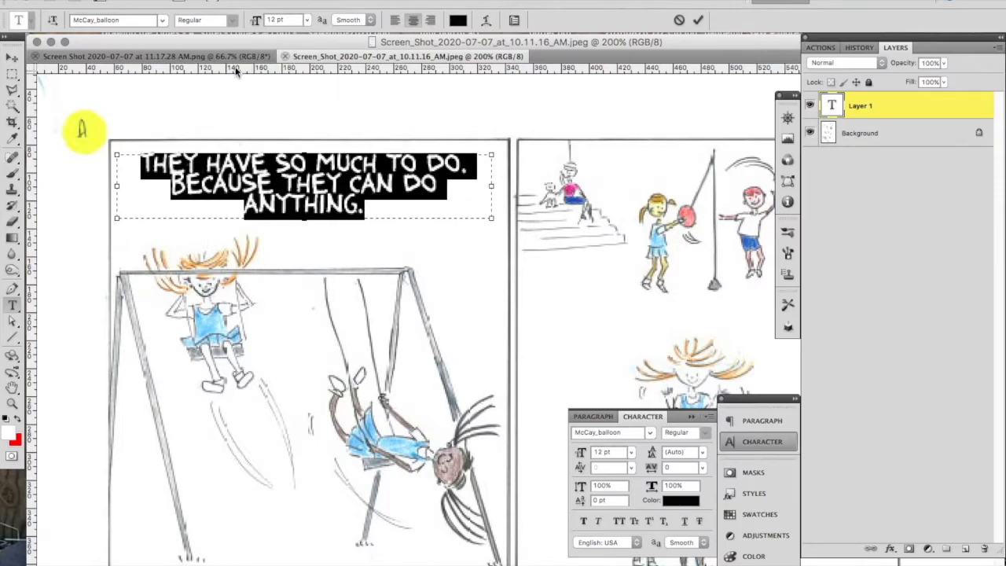
Change the caption font to Sally Brush and finish editing the text.
{"action": "left_click", "coordinate": [161, 21]}
{"action": "type", "text": "gl"}
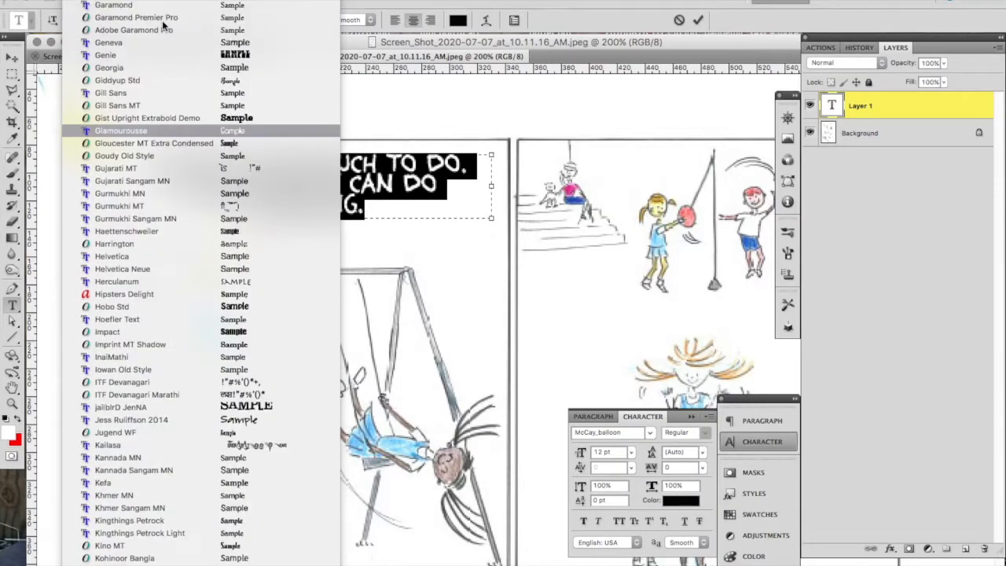
{"action": "scroll", "coordinate": [162, 26], "scroll_direction": "down", "scroll_amount": 10}
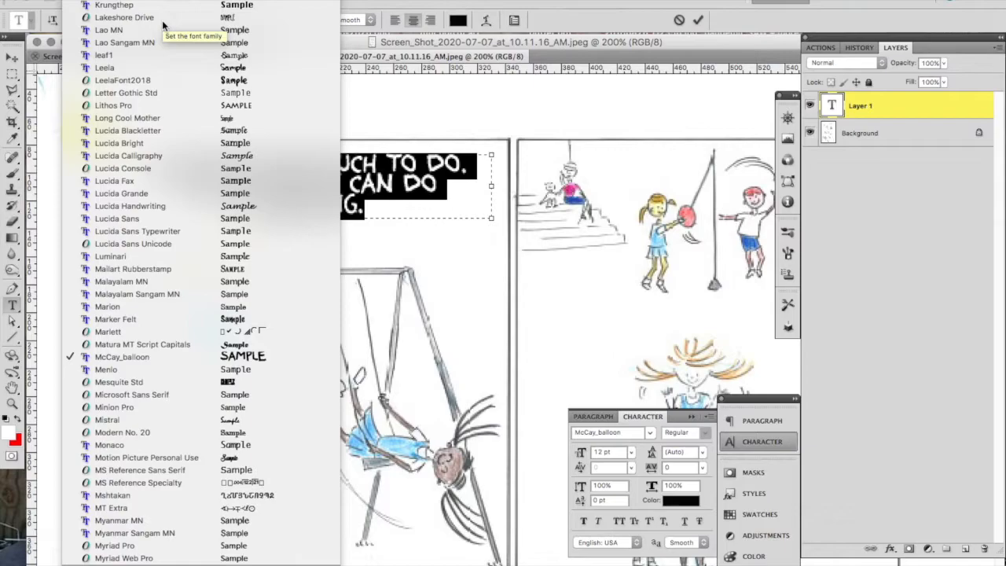
{"action": "scroll", "coordinate": [124, 546], "scroll_direction": "down", "scroll_amount": 3}
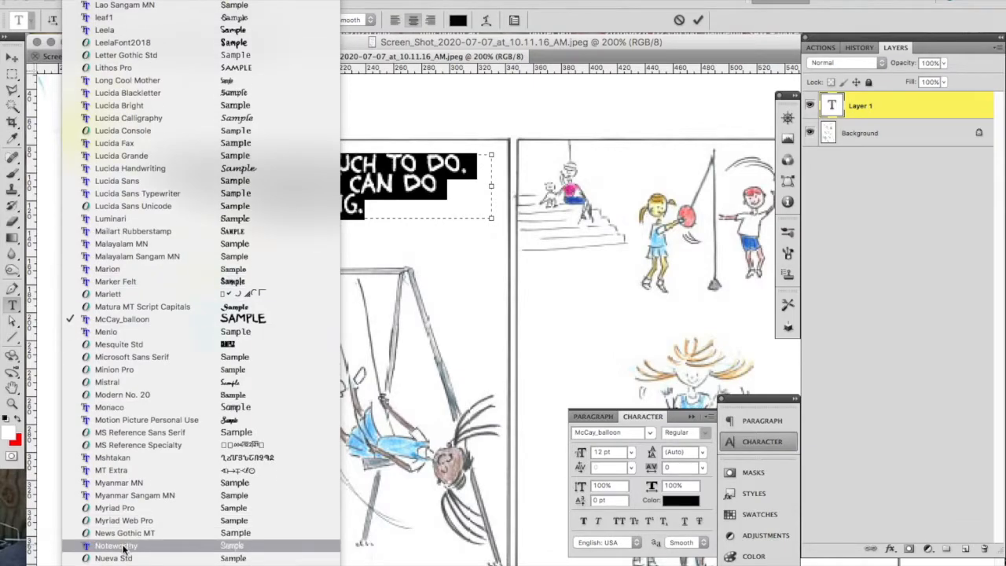
{"action": "scroll", "coordinate": [122, 548], "scroll_direction": "down", "scroll_amount": 15}
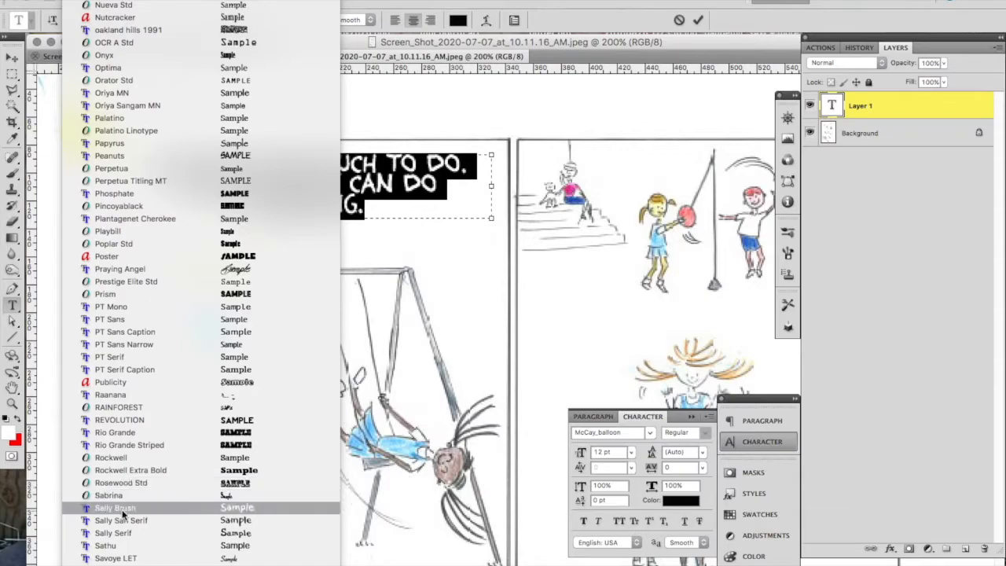
{"action": "left_click", "coordinate": [286, 295]}
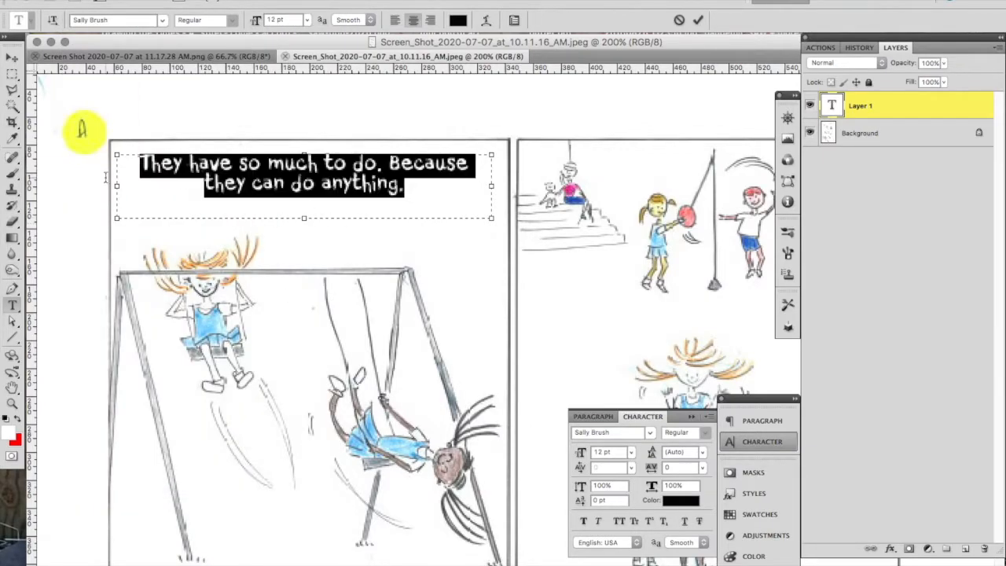
{"action": "left_click", "coordinate": [12, 59]}
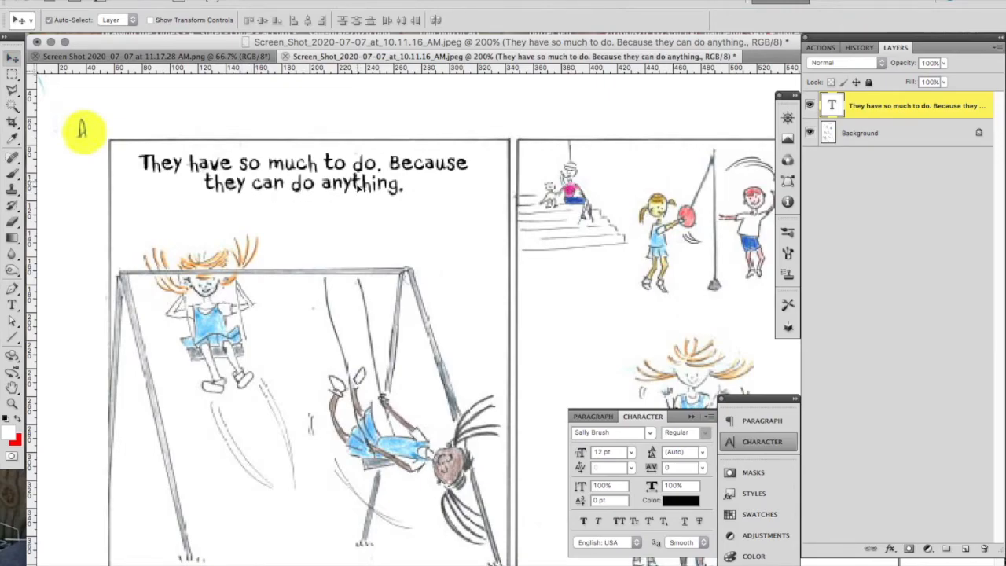
Set the leading of the whole panel A caption to 18 pt and commit the text.
{"action": "double_click", "coordinate": [356, 185]}
{"action": "key", "text": "ctrl+a"}
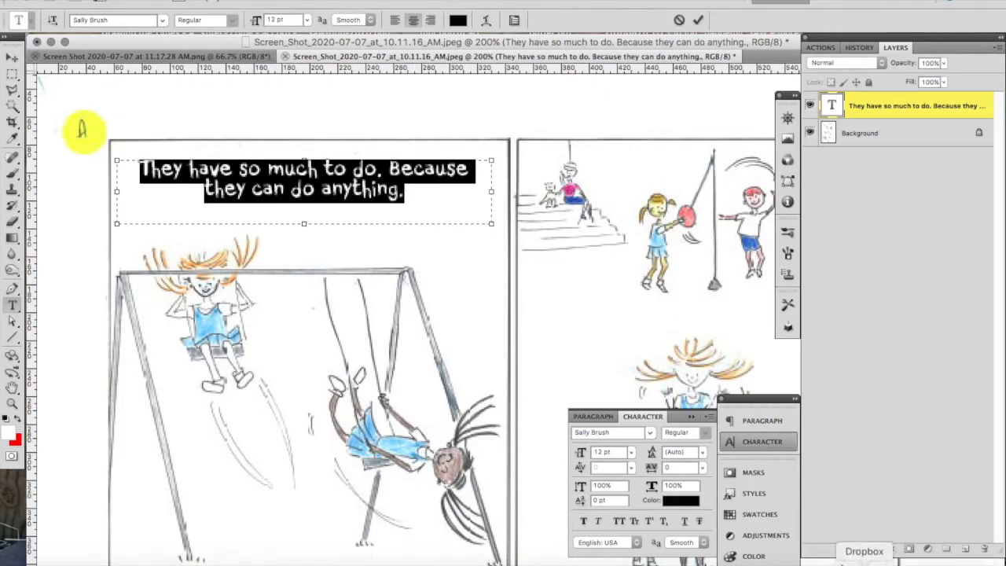
{"action": "left_click", "coordinate": [701, 452]}
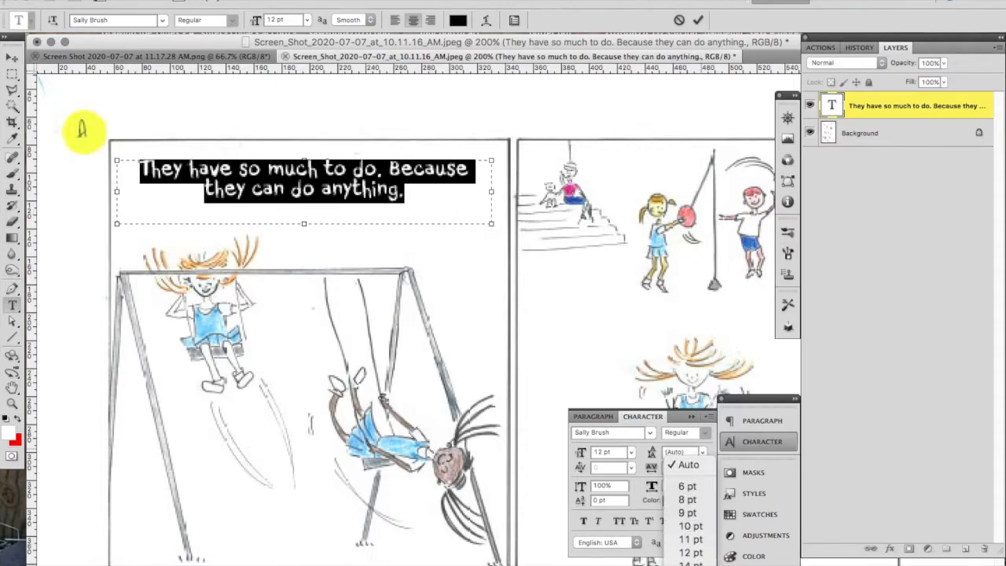
{"action": "left_click", "coordinate": [690, 505]}
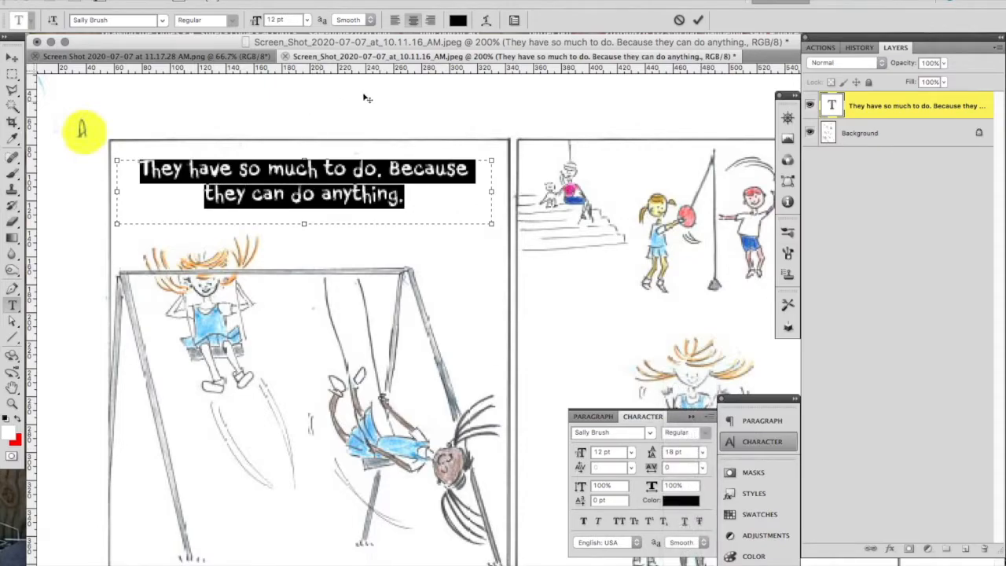
{"action": "left_click", "coordinate": [698, 21]}
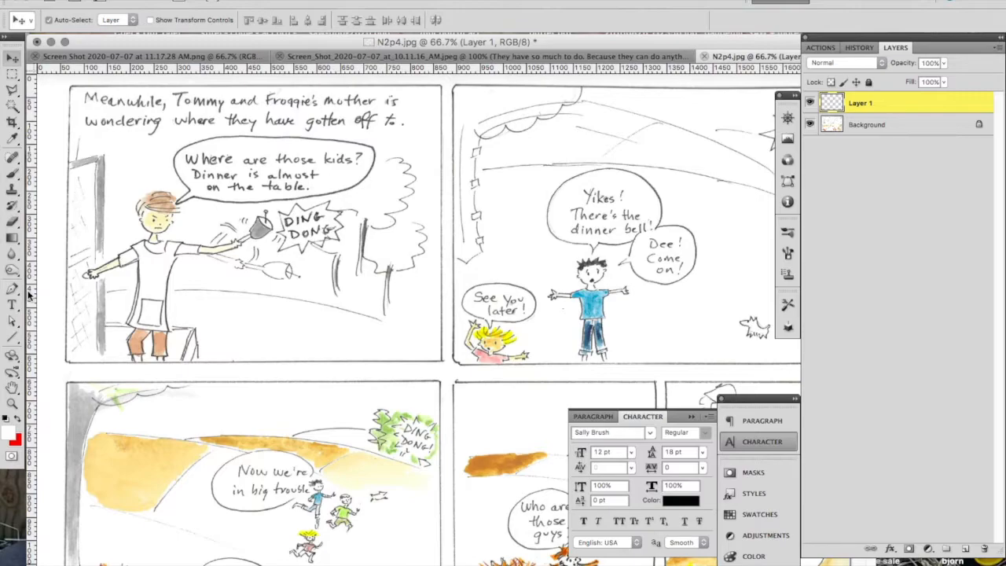
Start a left-aligned black text box over the first panel's handwritten caption, beginning with "meanwhile," in 12 pt Sally Brush.
{"action": "key", "text": "d"}
{"action": "left_click", "coordinate": [12, 305]}
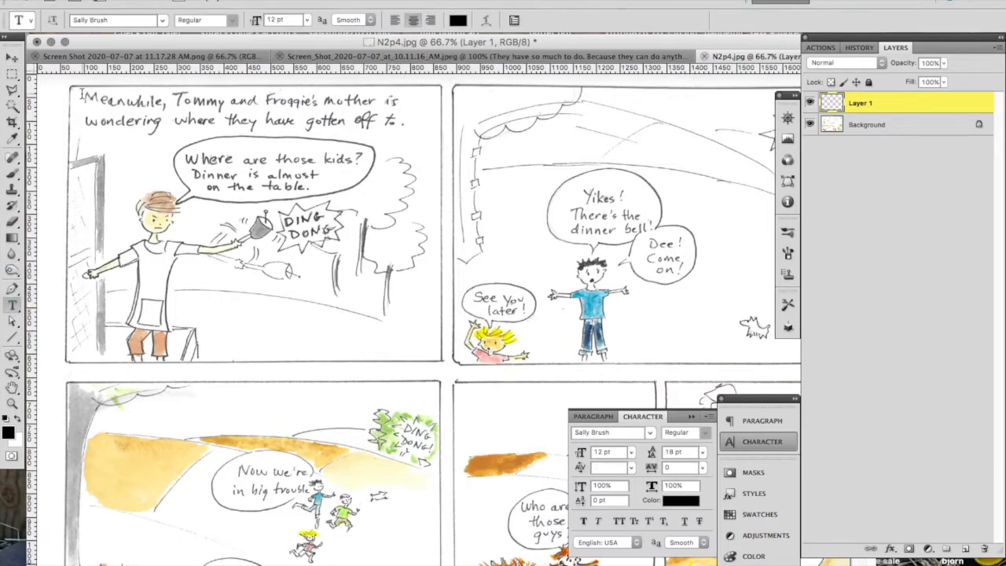
{"action": "left_click_drag", "start_coordinate": [356, 124], "coordinate": [434, 133]}
{"action": "type", "text": "meanwhile."}
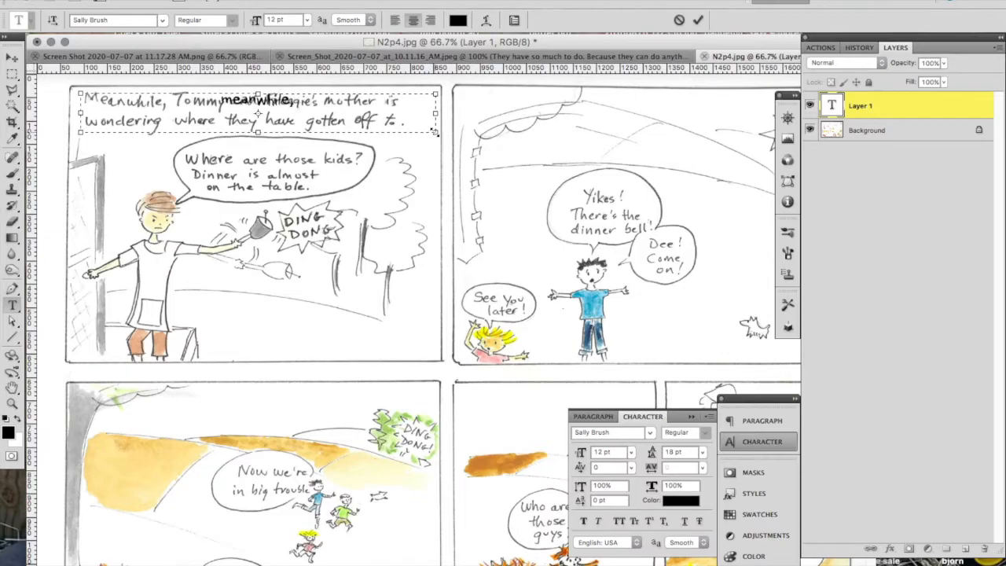
{"action": "key", "text": "ctrl+a"}
{"action": "left_click", "coordinate": [397, 21]}
{"action": "key", "text": "Right"}
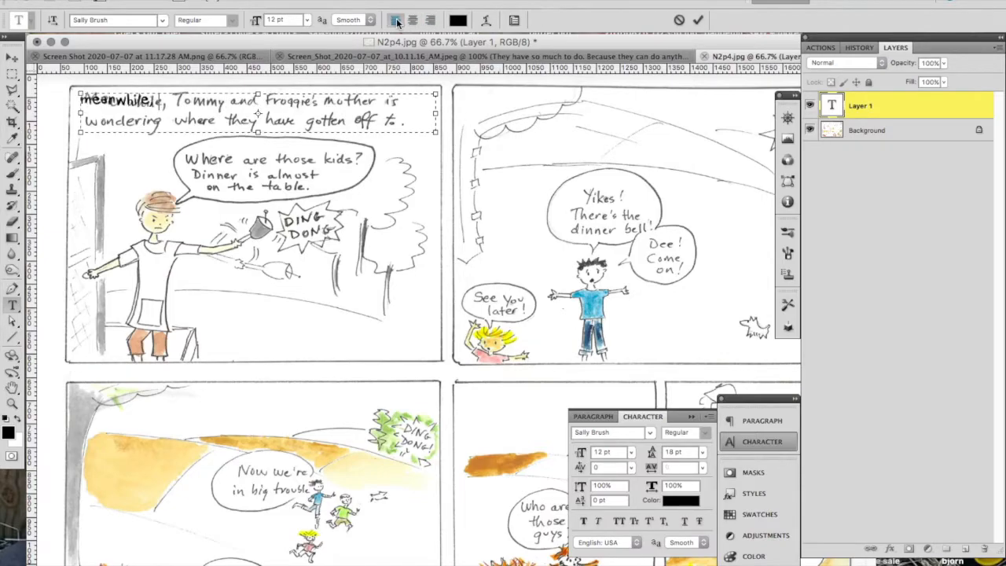
Continue the caption with "Tommy and Froggie's mother is wondering where they have gotten off to." and commit it.
{"action": "type", "text": "Tommy and Froggie's mother is wonder"}
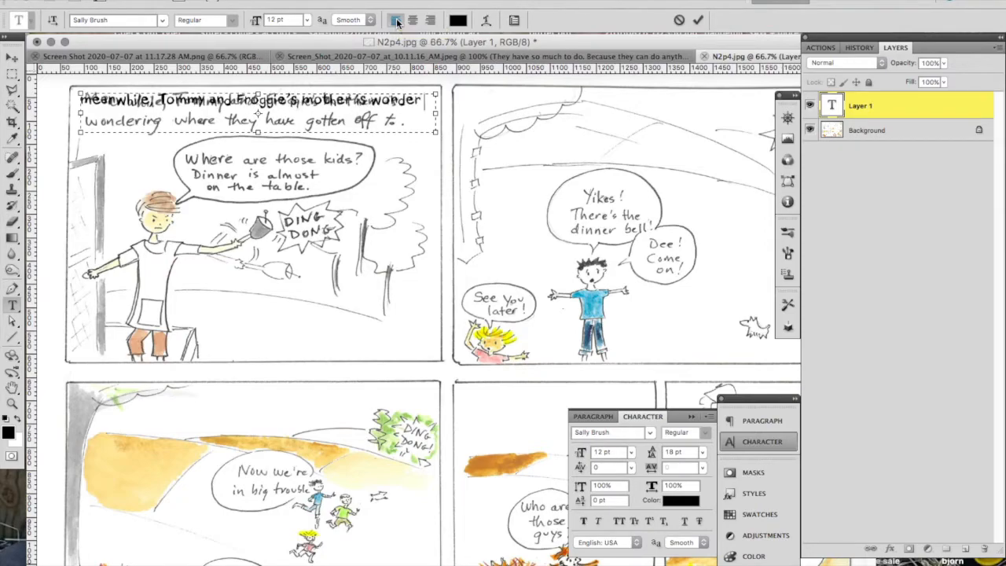
{"action": "type", "text": "ing whe"}
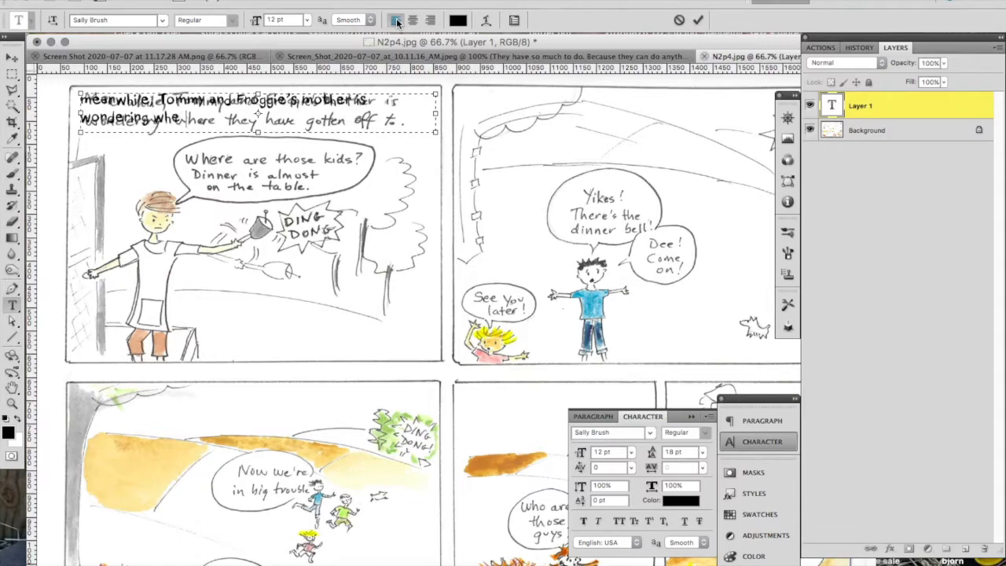
{"action": "type", "text": "re they have"}
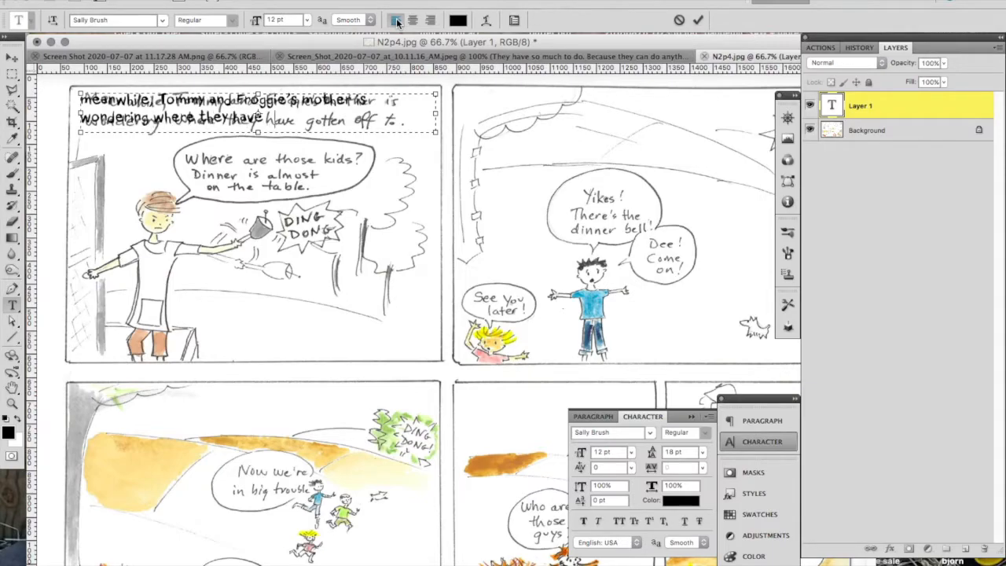
{"action": "type", "text": " gotten off to."}
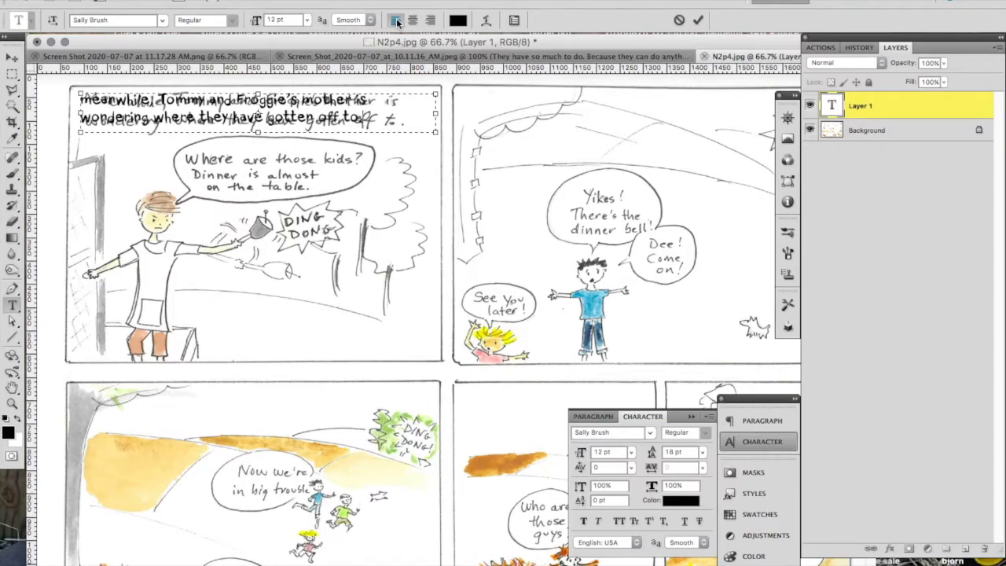
{"action": "left_click", "coordinate": [697, 19]}
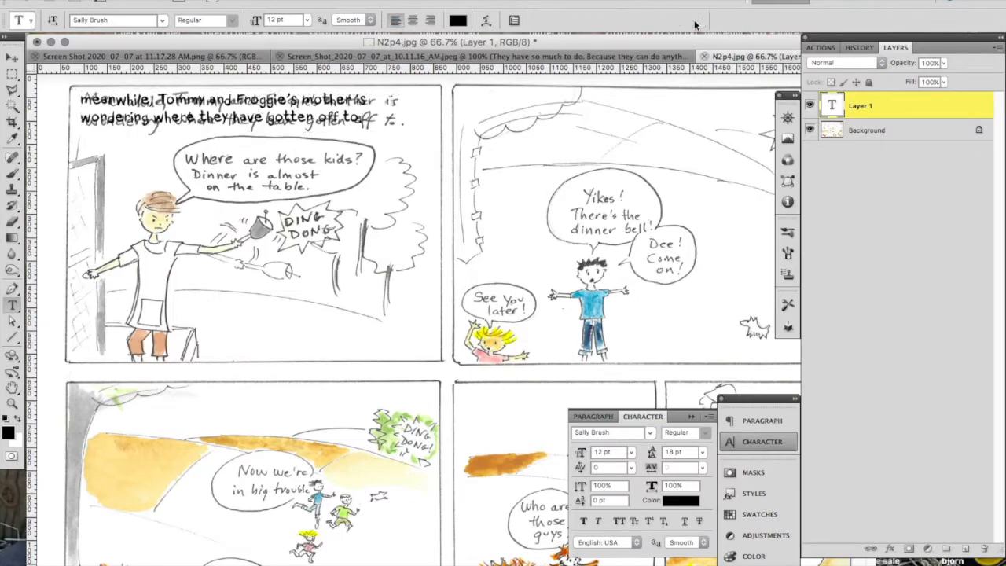
Shift the caption slightly right and down within the panel and capitalise its first letter to read "Meanwhile".
{"action": "key", "text": "v"}
{"action": "left_click_drag", "start_coordinate": [361, 101], "coordinate": [364, 103]}
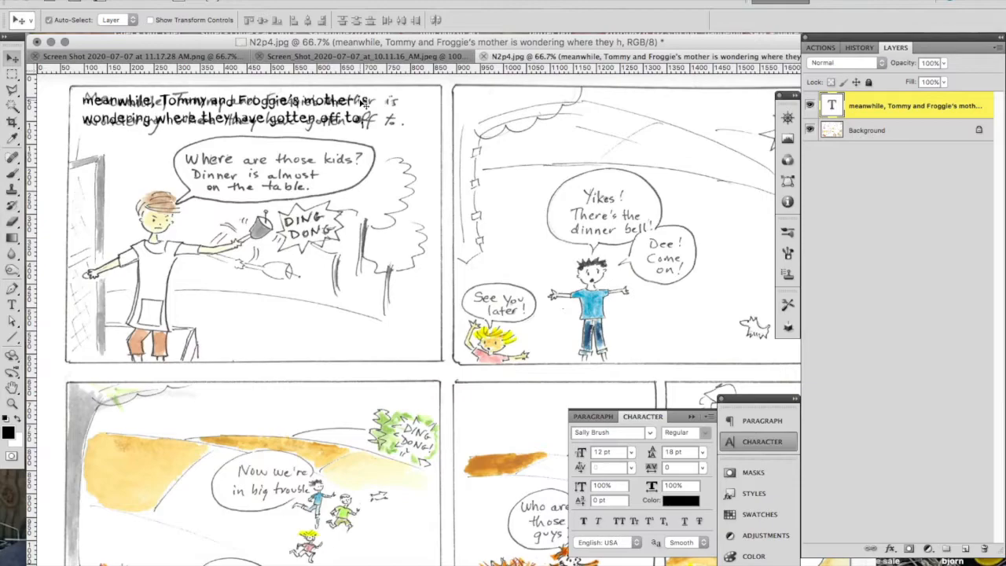
{"action": "key", "text": "t"}
{"action": "left_click_drag", "start_coordinate": [91, 101], "coordinate": [78, 101]}
{"action": "type", "text": "M"}
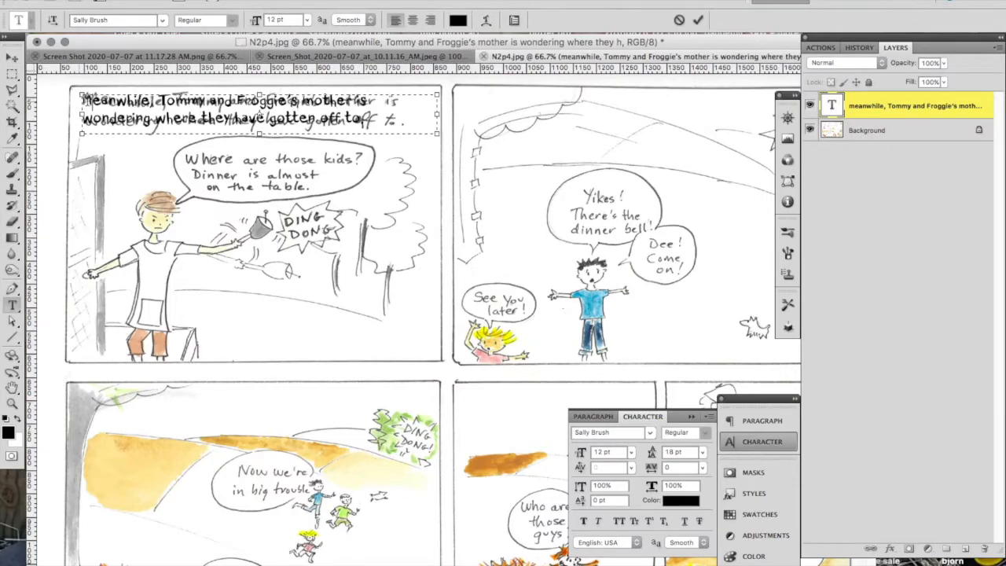
{"action": "left_click", "coordinate": [698, 20]}
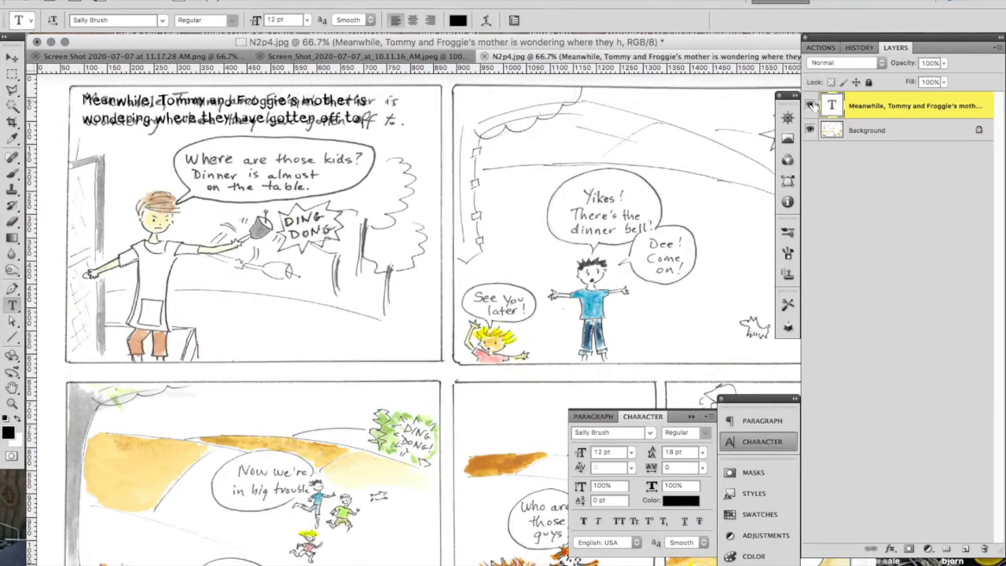
Cover the handwritten caption with a white rectangle on a new layer beneath the typed caption, keeping the typed caption shown.
{"action": "key", "text": "m"}
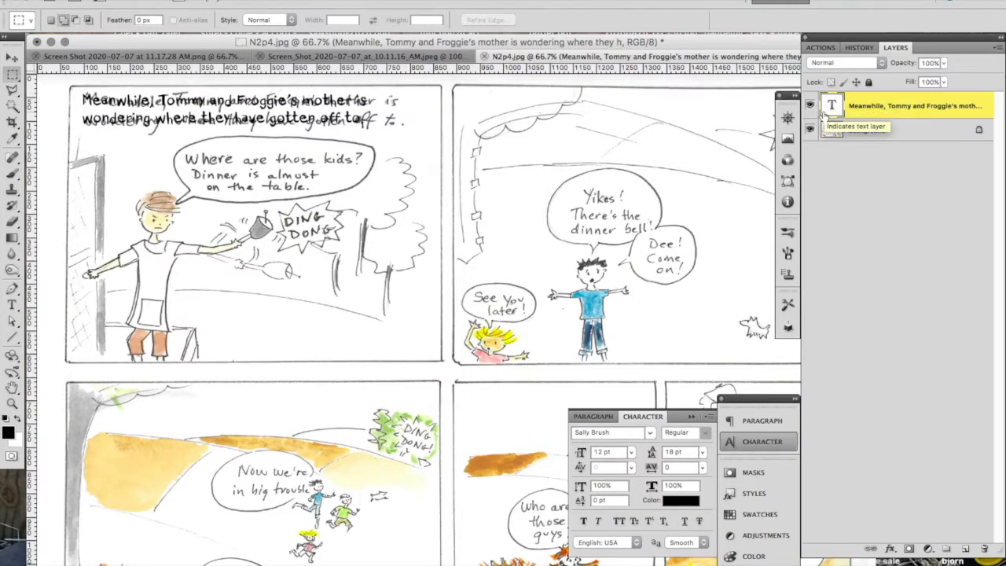
{"action": "left_click", "coordinate": [809, 105]}
{"action": "left_click_drag", "start_coordinate": [410, 89], "coordinate": [81, 132]}
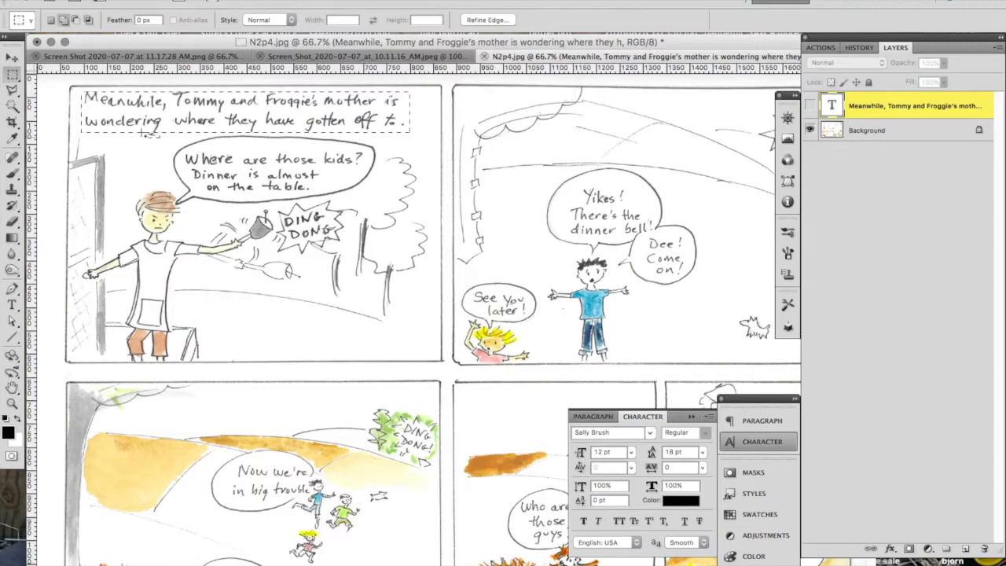
{"action": "left_click", "coordinate": [966, 548]}
{"action": "left_click_drag", "start_coordinate": [903, 105], "coordinate": [937, 131]}
{"action": "key", "text": "x"}
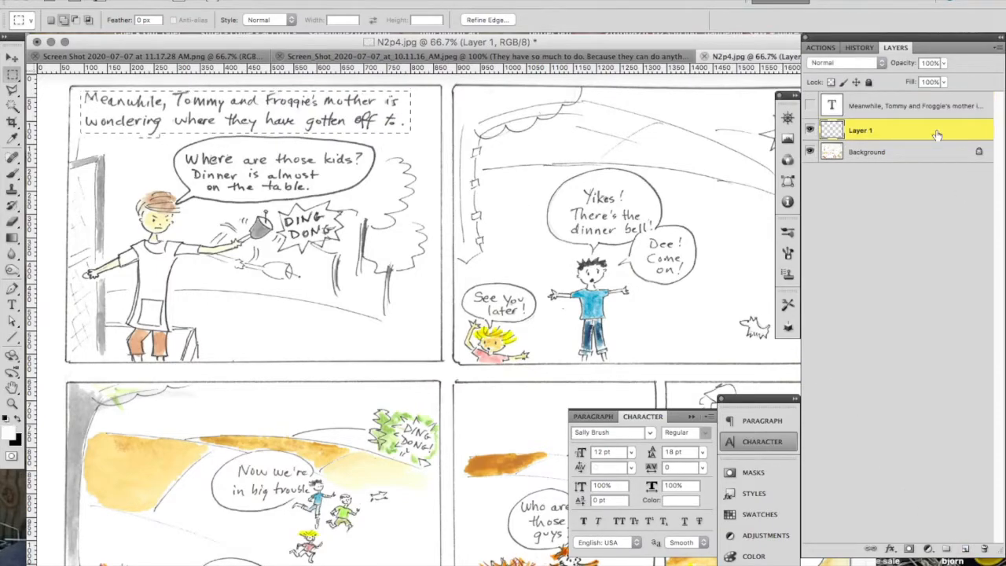
{"action": "key", "text": "alt+BackSpace"}
{"action": "key", "text": "ctrl+d"}
{"action": "key", "text": "v"}
{"action": "left_click", "coordinate": [810, 105]}
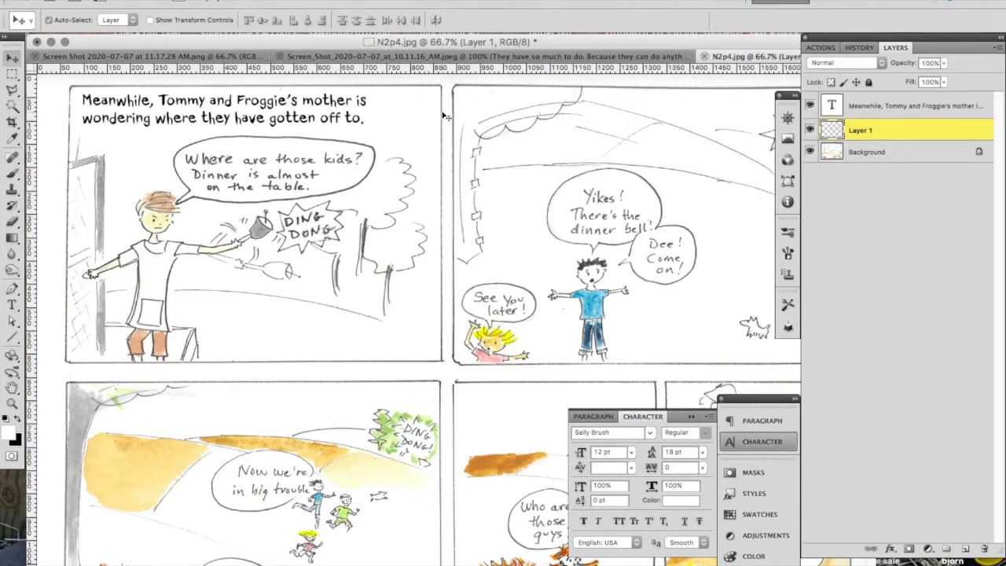
Select the handwriting inside the mother's speech bubble with the Polygonal Lasso and paint it out with white on Layer 1.
{"action": "key", "text": "l"}
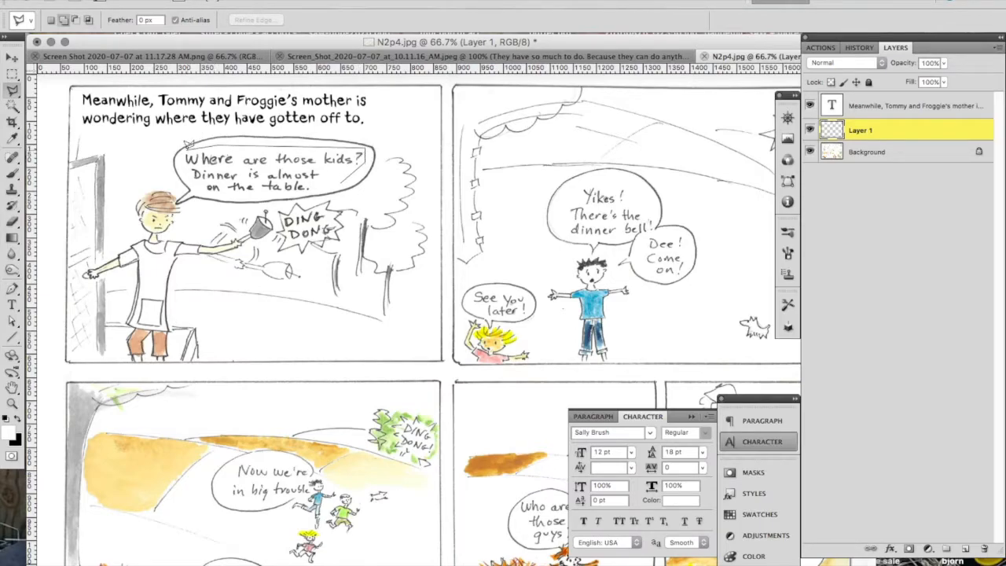
{"action": "left_click", "coordinate": [204, 194]}
{"action": "double_click", "coordinate": [339, 180]}
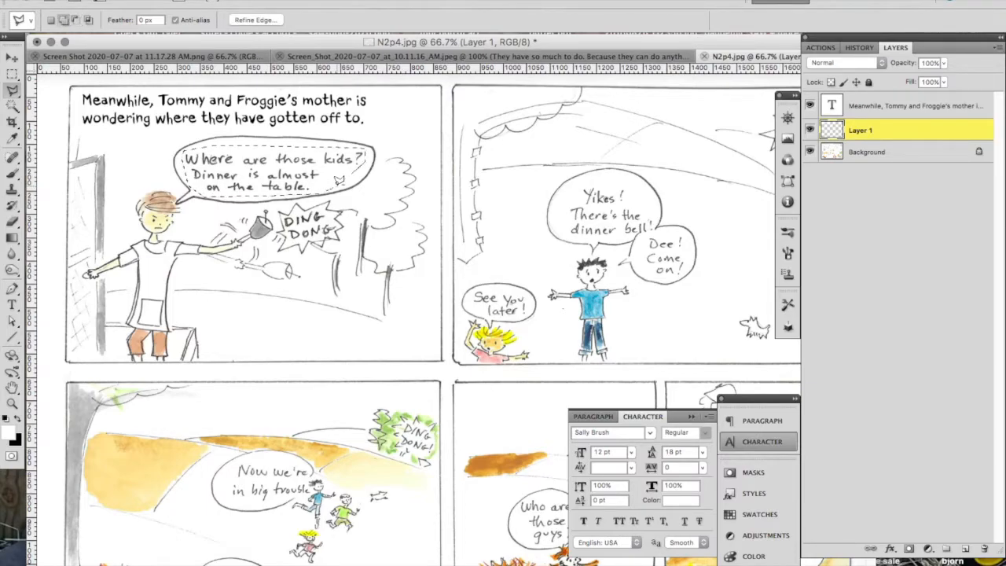
{"action": "key", "text": "Delete"}
{"action": "key", "text": "super+d"}
Draw a text box inside the mother's speech bubble and set its text colour to near-black 040404.
{"action": "key", "text": "t"}
{"action": "left_click_drag", "start_coordinate": [319, 179], "coordinate": [361, 192]}
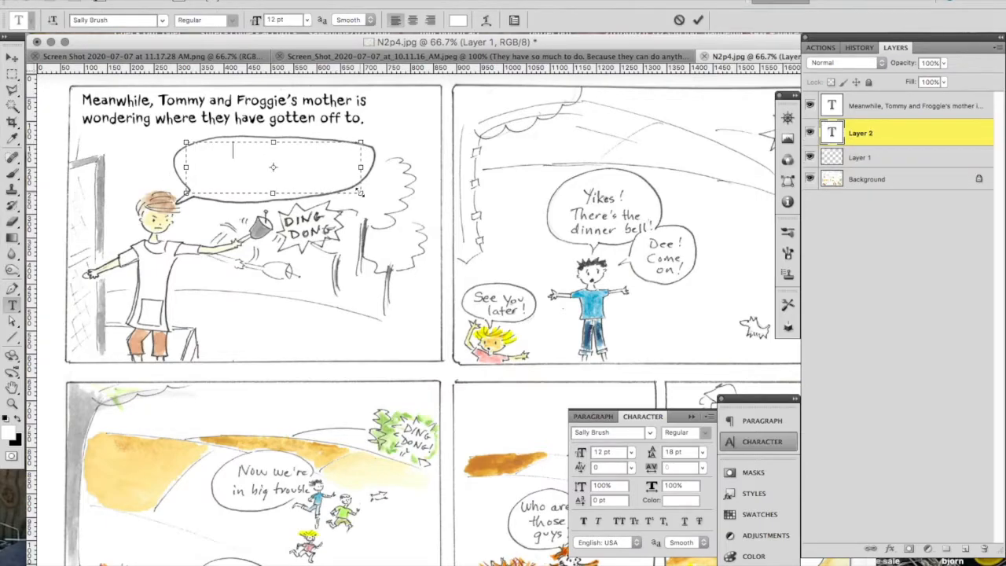
{"action": "left_click", "coordinate": [458, 20]}
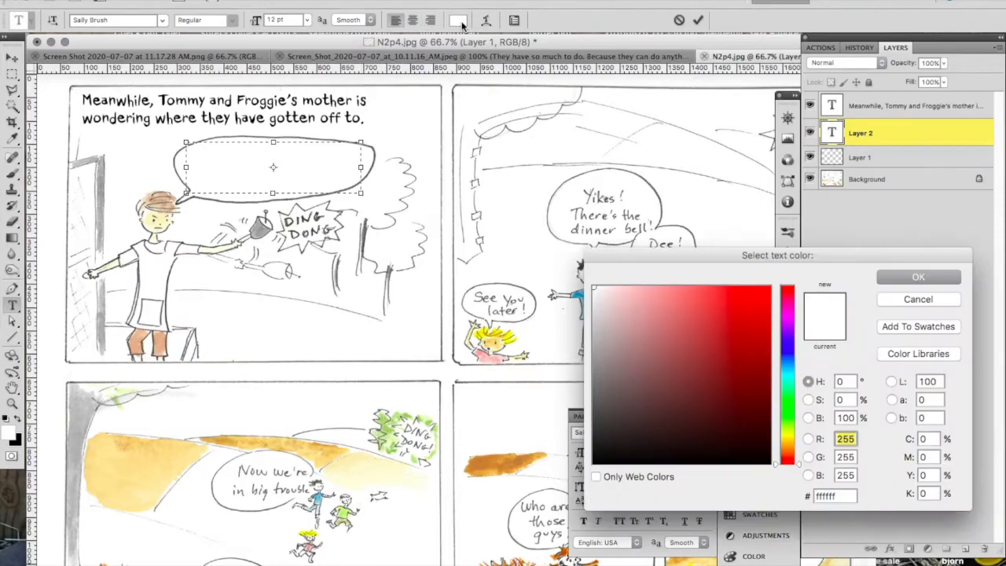
{"action": "left_click", "coordinate": [595, 460]}
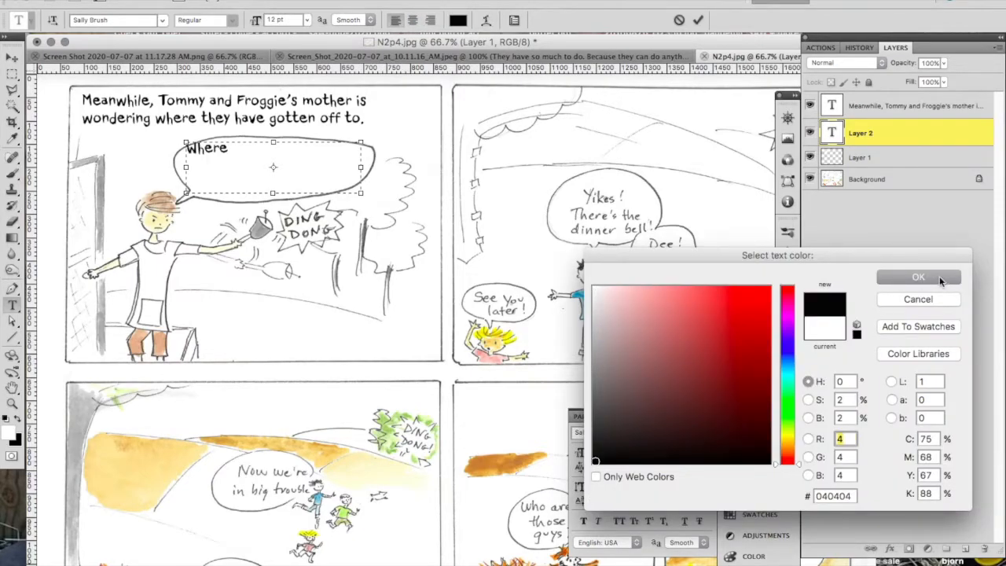
{"action": "left_click", "coordinate": [931, 277]}
Fill the mother's speech bubble with the centred text "Where are those kids? Dinner is almost on the table!" and commit it.
{"action": "key", "text": "Right"}
{"action": "type", "text": "are those kids?"}
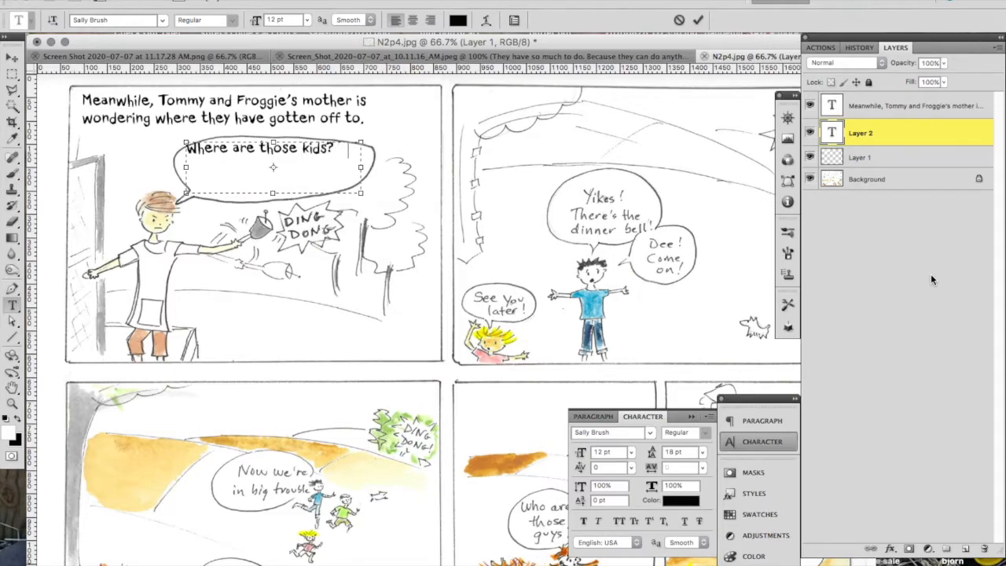
{"action": "key", "text": "Return"}
{"action": "type", "text": "Dinner is almost on the table!"}
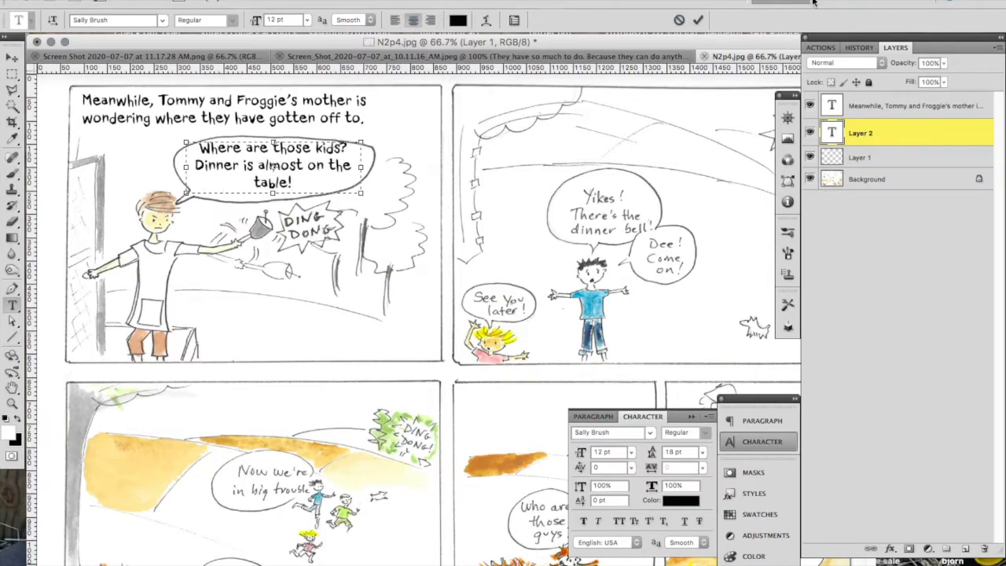
{"action": "left_click", "coordinate": [698, 20]}
Nudge the mother's dialogue down and left inside its speech bubble.
{"action": "key", "text": "v"}
{"action": "key", "text": "Down"}
{"action": "key", "text": "Down"}
{"action": "key", "text": "Down"}
{"action": "key", "text": "Down"}
{"action": "key", "text": "Down"}
{"action": "key", "text": "Down"}
{"action": "key", "text": "Down"}
{"action": "key", "text": "Left"}
{"action": "key", "text": "Left"}
{"action": "key", "text": "Left"}
{"action": "key", "text": "Left"}
Scale the mother's dialogue down to 11.5 pt and centre it in the speech bubble.
{"action": "key", "text": "super+t"}
{"action": "left_click_drag", "start_coordinate": [358, 198], "coordinate": [353, 194]}
{"action": "key", "text": "Return"}
{"action": "key", "text": "Up"}
{"action": "key", "text": "Right"}
{"action": "key", "text": "Down"}
{"action": "key", "text": "Down"}
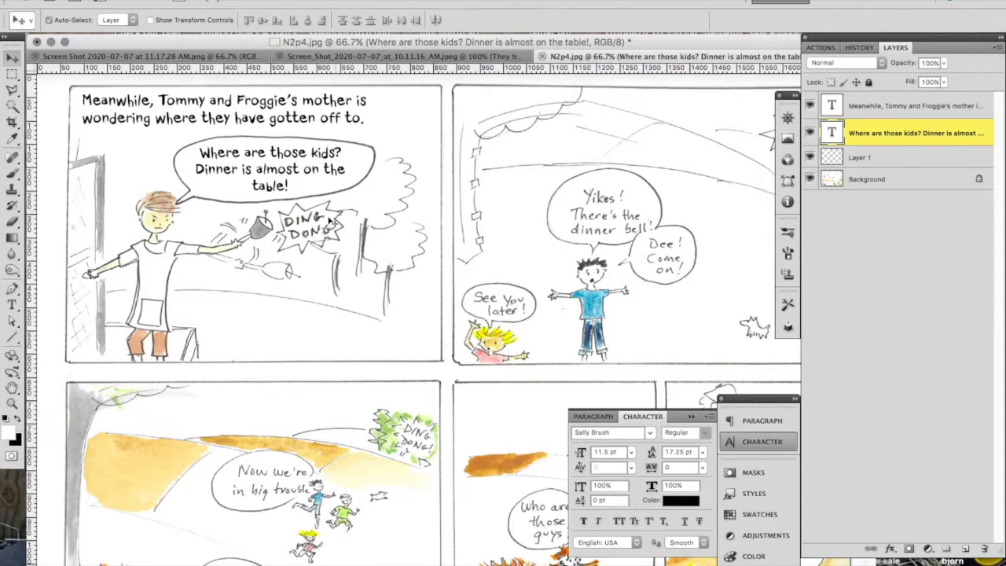
Add "DING" as separate black 12 pt text in the empty area below the bell.
{"action": "key", "text": "z"}
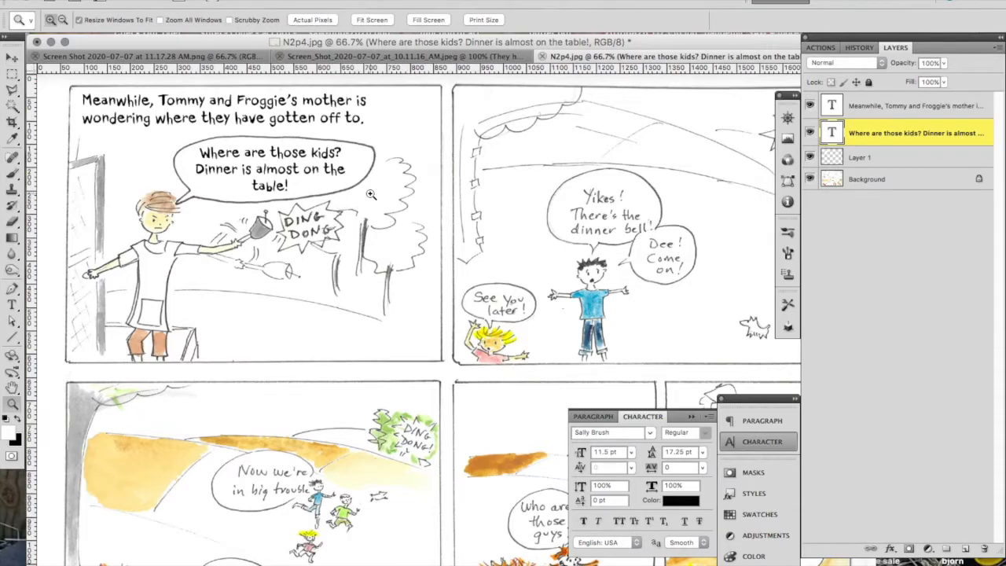
{"action": "key", "text": "l"}
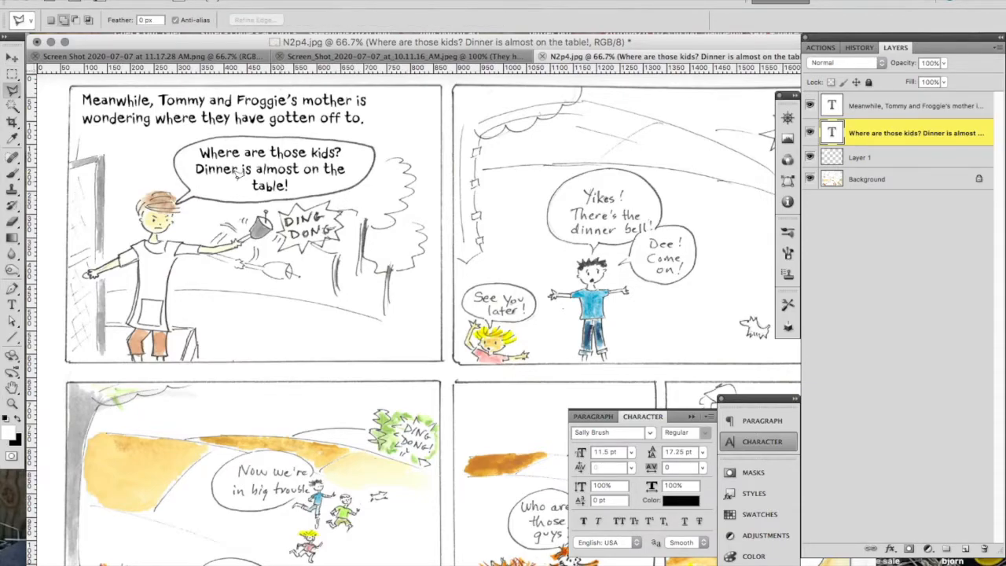
{"action": "left_click", "coordinate": [11, 56]}
{"action": "key", "text": "d"}
{"action": "key", "text": "t"}
{"action": "left_click", "coordinate": [243, 309]}
{"action": "type", "text": "DING!"}
{"action": "key", "text": "BackSpace"}
{"action": "left_click", "coordinate": [698, 20]}
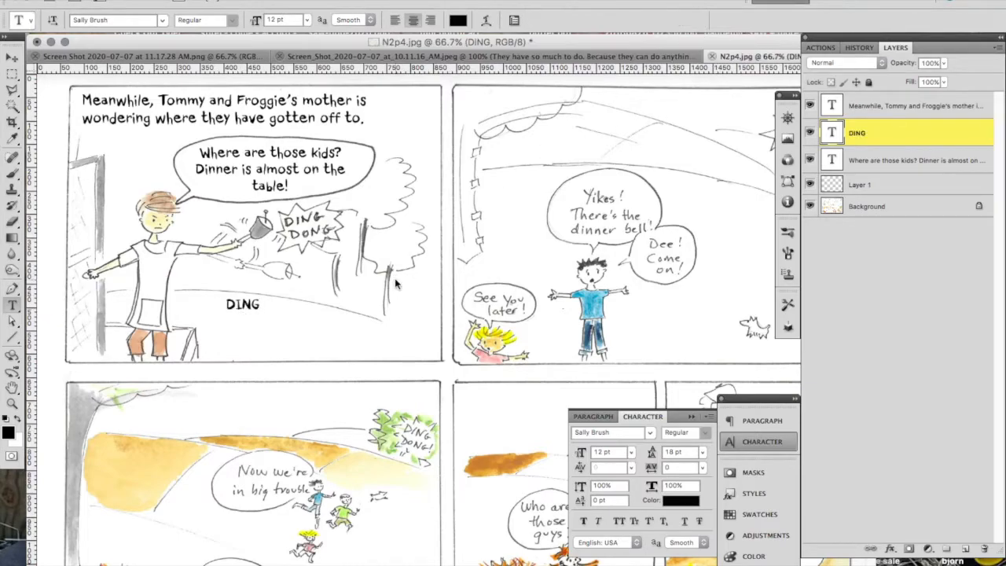
Add "DONG" as its own text object just beneath the DING text.
{"action": "left_click", "coordinate": [239, 325]}
{"action": "type", "text": "DONG"}
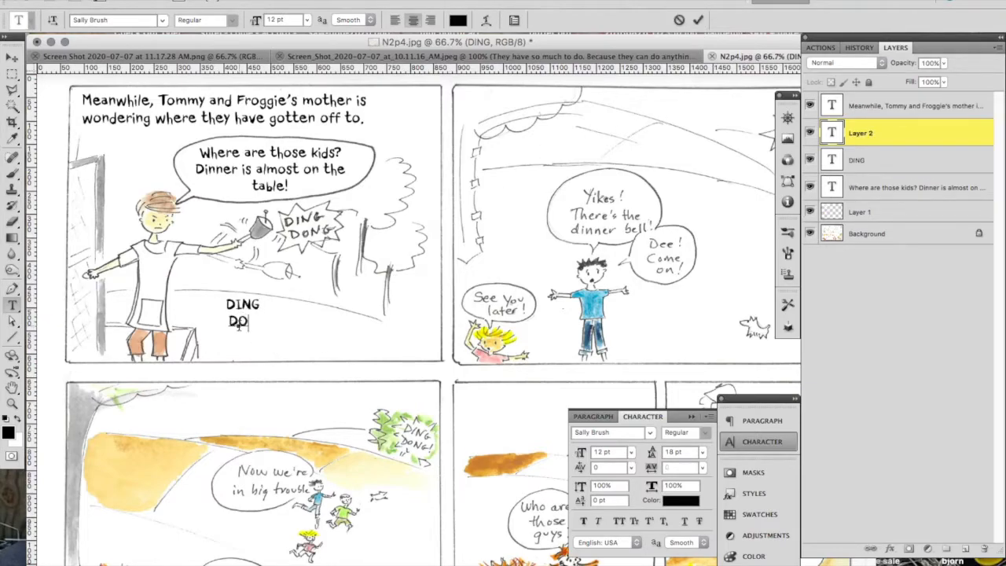
{"action": "left_click", "coordinate": [698, 19]}
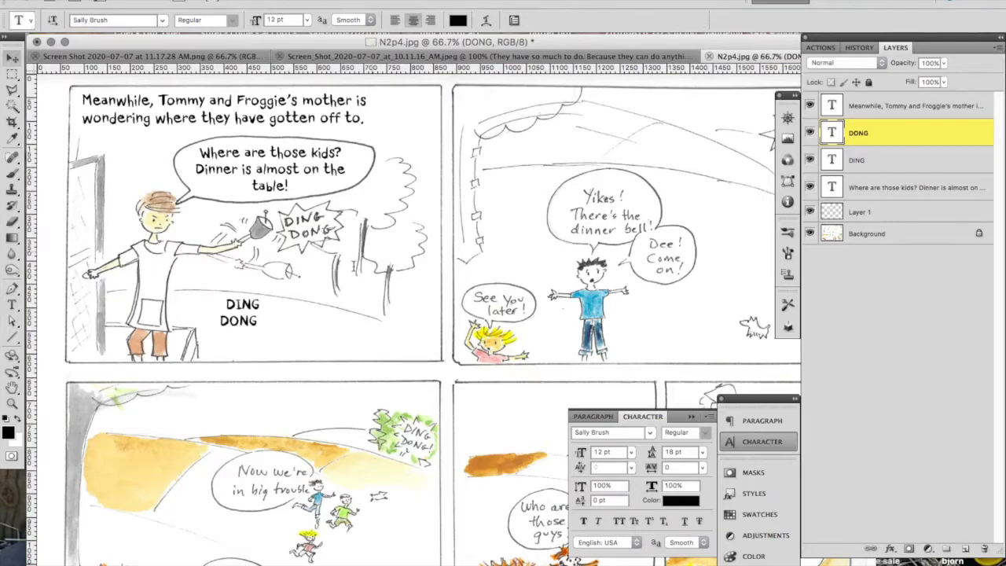
Select the handwritten DING DONG inside the starburst and fill it with white on Layer 1.
{"action": "key", "text": "v"}
{"action": "key", "text": "l"}
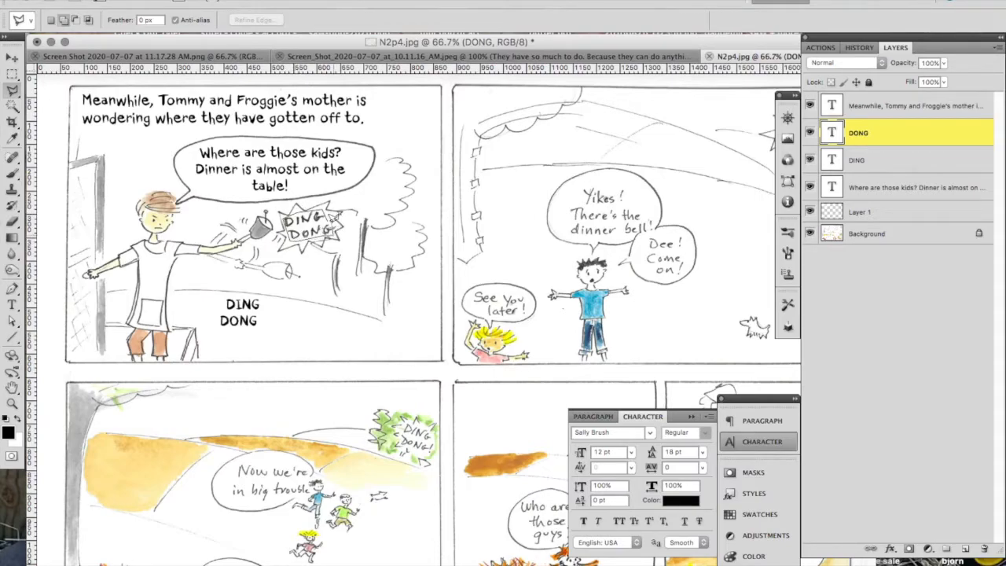
{"action": "double_click", "coordinate": [334, 219]}
{"action": "left_click", "coordinate": [856, 212]}
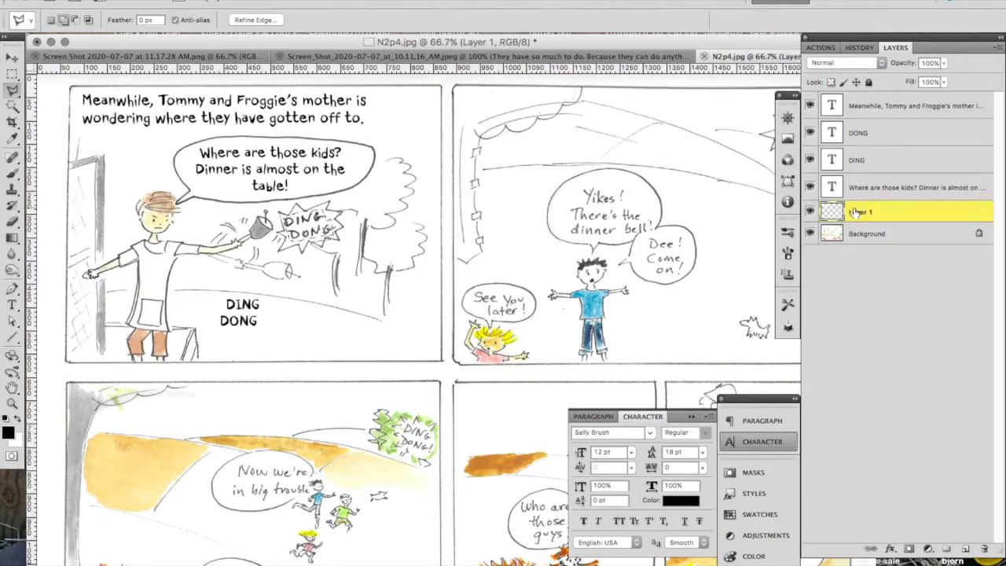
{"action": "key", "text": "x"}
{"action": "key", "text": "alt+BackSpace"}
{"action": "key", "text": "v"}
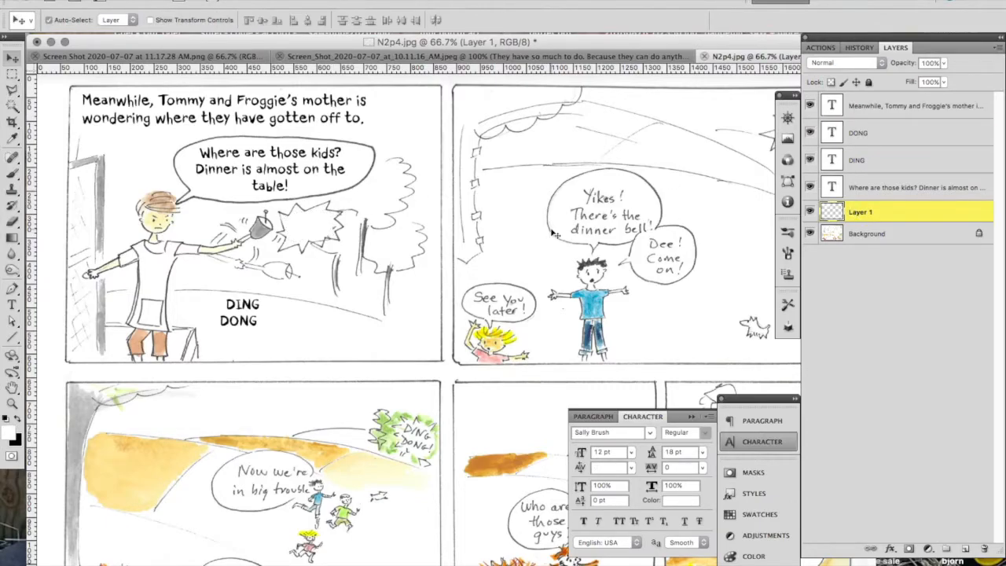
Move the typed DING into the upper part of the starburst and fine-tune its position.
{"action": "left_click_drag", "start_coordinate": [251, 313], "coordinate": [357, 214]}
{"action": "key", "text": "super+t"}
{"action": "key", "text": "Return"}
{"action": "key", "text": "Down"}
{"action": "key", "text": "Down"}
{"action": "key", "text": "Down"}
{"action": "key", "text": "Down"}
{"action": "key", "text": "Down"}
{"action": "key", "text": "Down"}
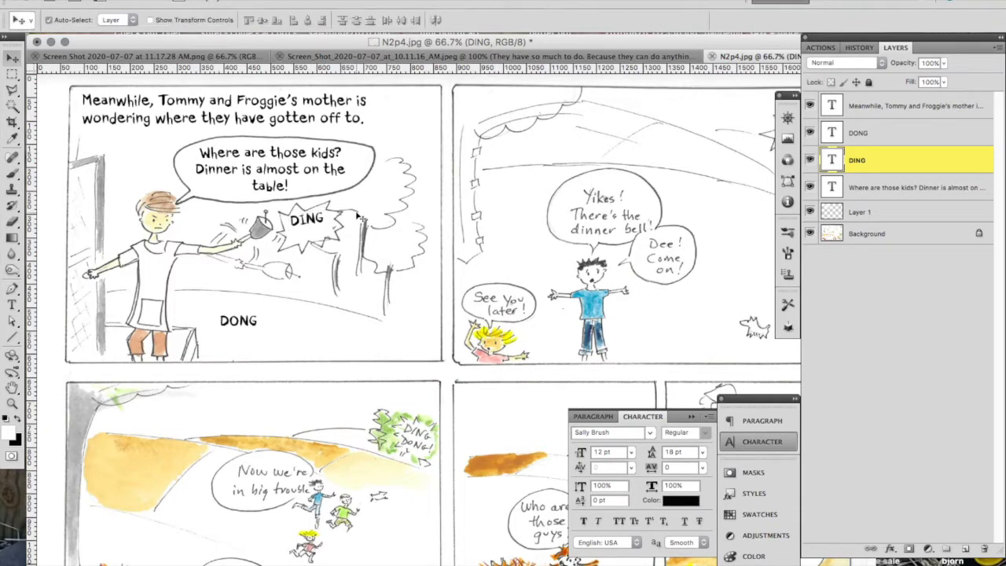
Move the typed DONG into the starburst below DING, undo its last adjustment and nudge it into place.
{"action": "left_click_drag", "start_coordinate": [267, 320], "coordinate": [346, 246]}
{"action": "key", "text": "super+t"}
{"action": "key", "text": "Return"}
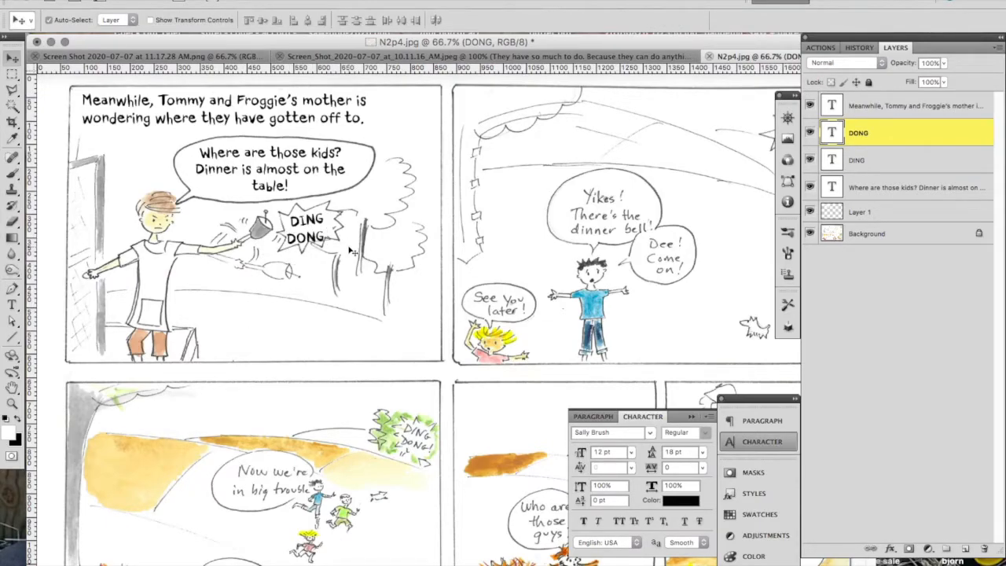
{"action": "key", "text": "super+z"}
{"action": "key", "text": "Down"}
{"action": "key", "text": "Down"}
{"action": "key", "text": "Down"}
{"action": "key", "text": "Down"}
{"action": "key", "text": "Down"}
{"action": "key", "text": "Down"}
{"action": "key", "text": "Right"}
{"action": "key", "text": "Right"}
{"action": "key", "text": "Right"}
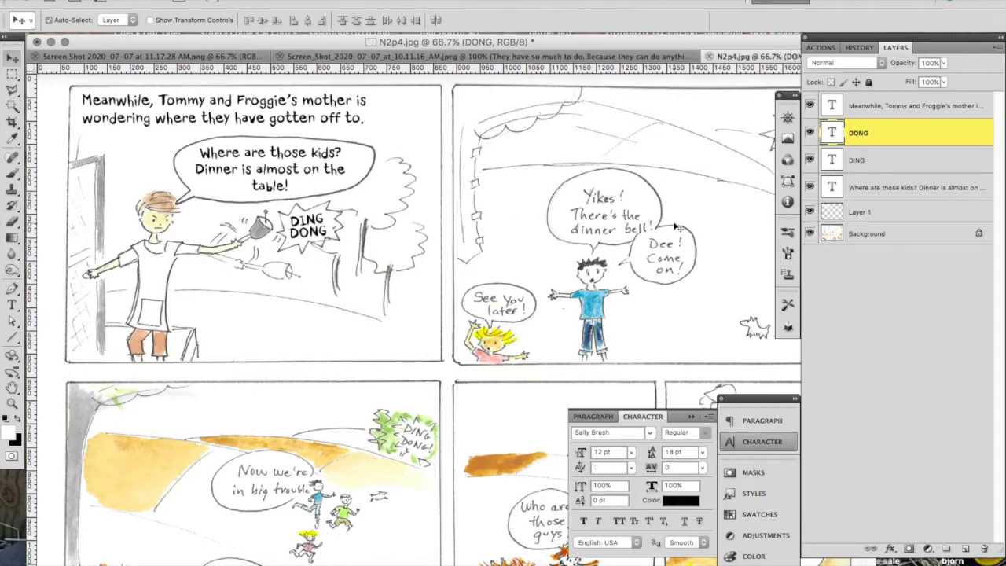
Select the DING text layer and shift it slightly left within the starburst.
{"action": "left_click", "coordinate": [867, 154]}
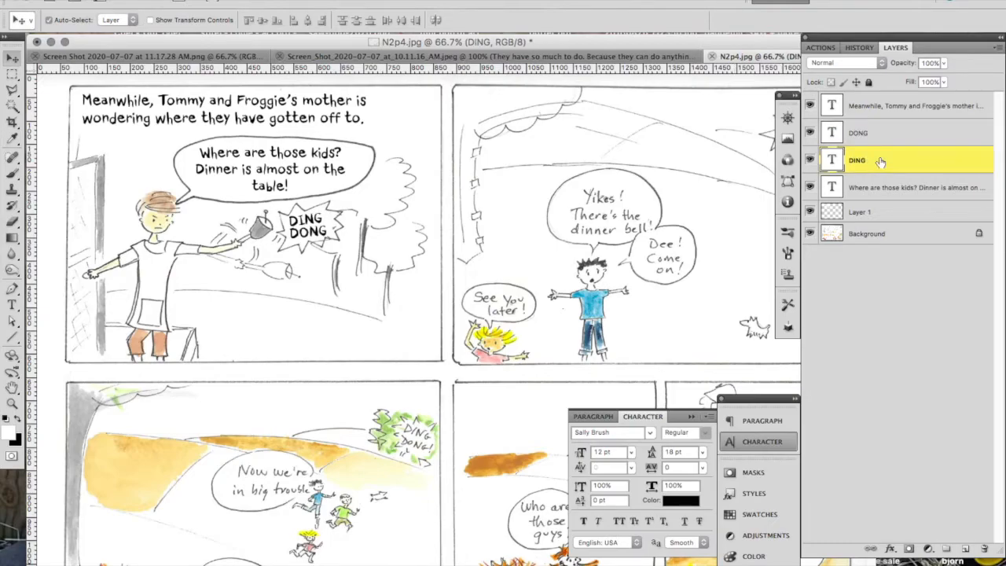